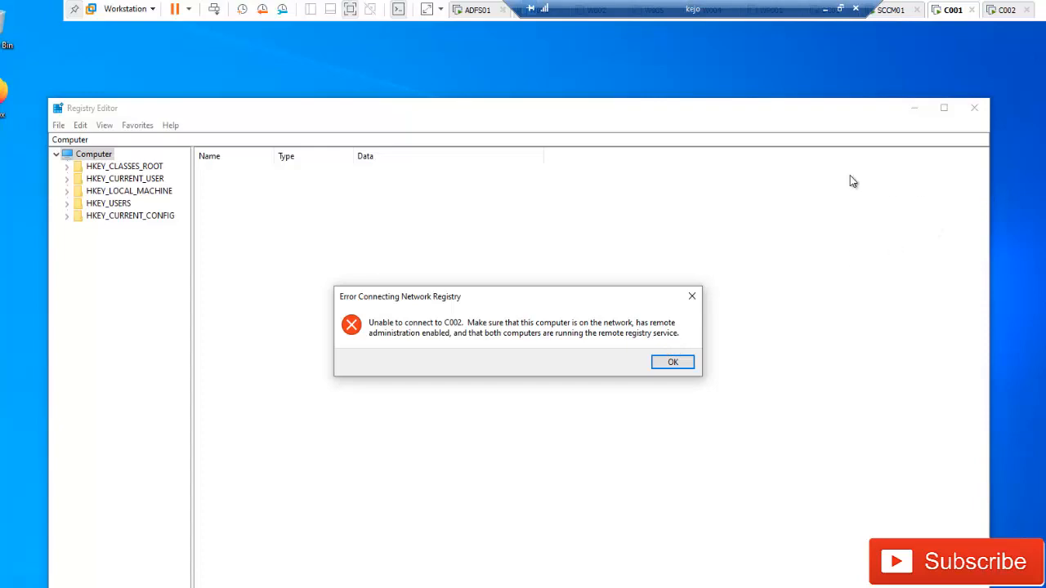
# Step: Switch to the C002 virtual machine and open the Services console there in a maximized window
pyautogui.click(1005, 11)
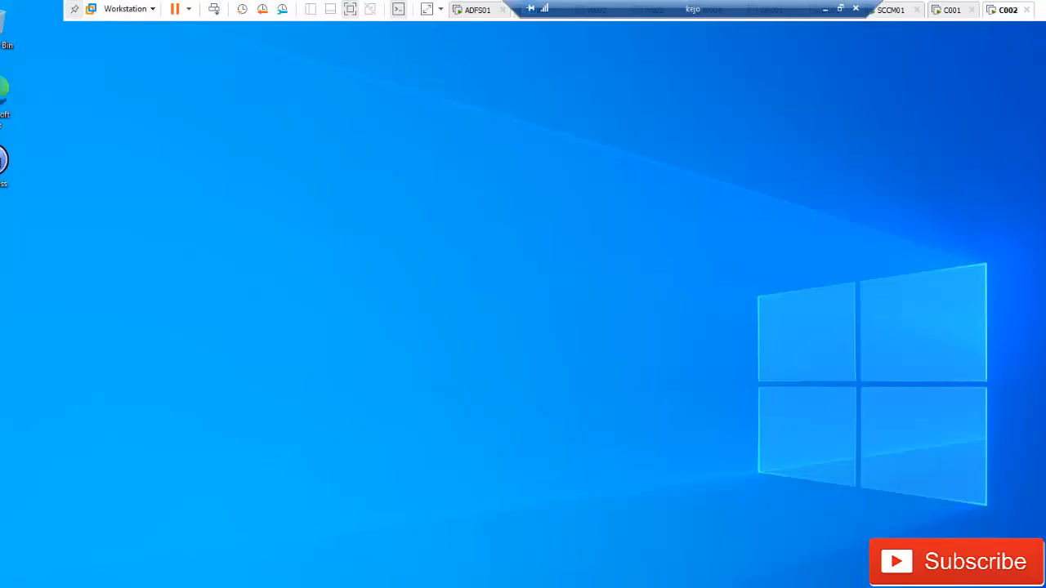
pyautogui.press('super')
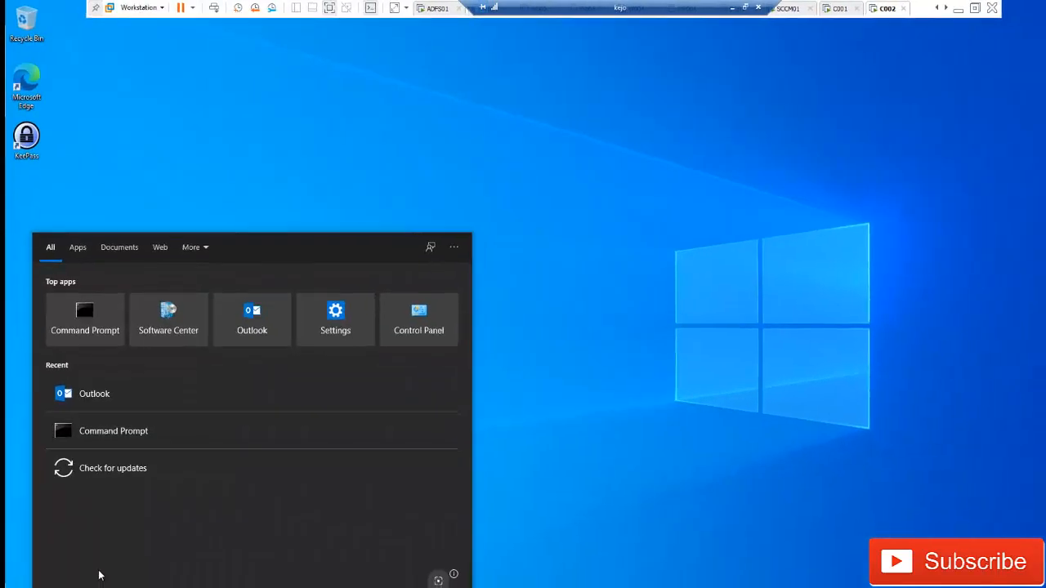
pyautogui.write('servic')
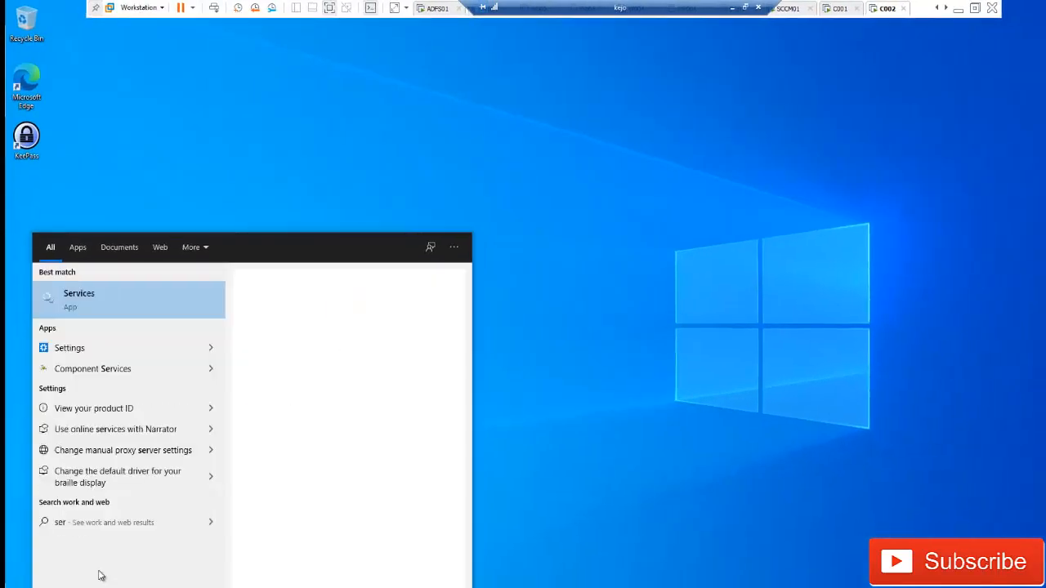
pyautogui.click(79, 293)
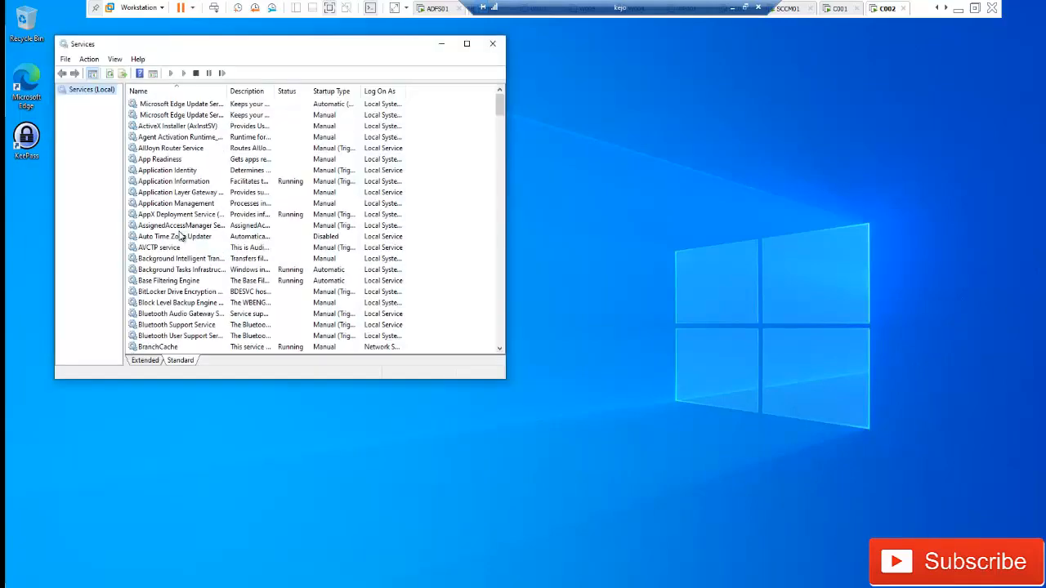
pyautogui.click(182, 236)
pyautogui.click(467, 43)
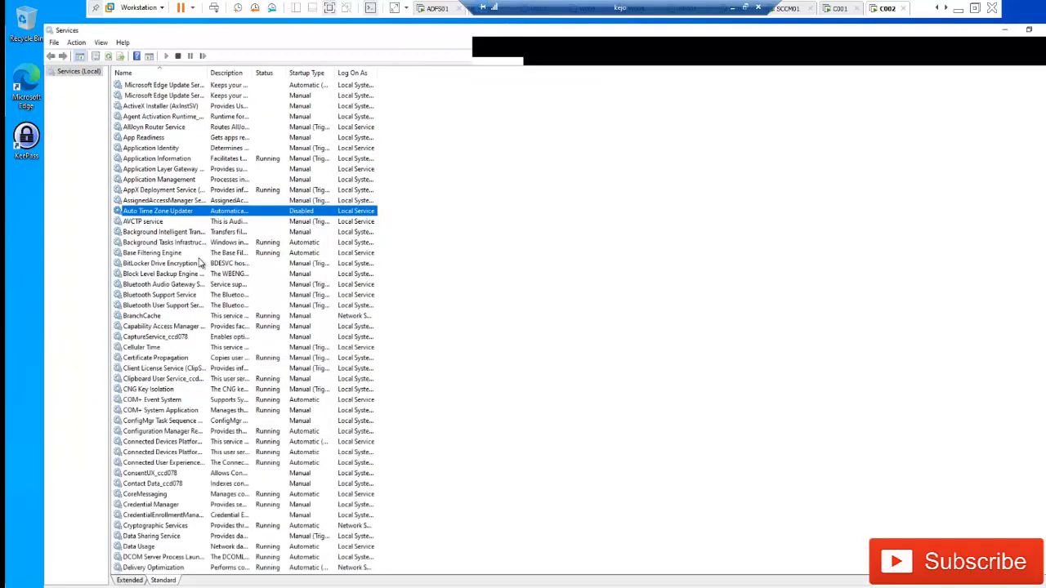
# Step: Find the Remote Registry service in C002's service list and examine its status and startup type
pyautogui.click(152, 286)
pyautogui.write('re')
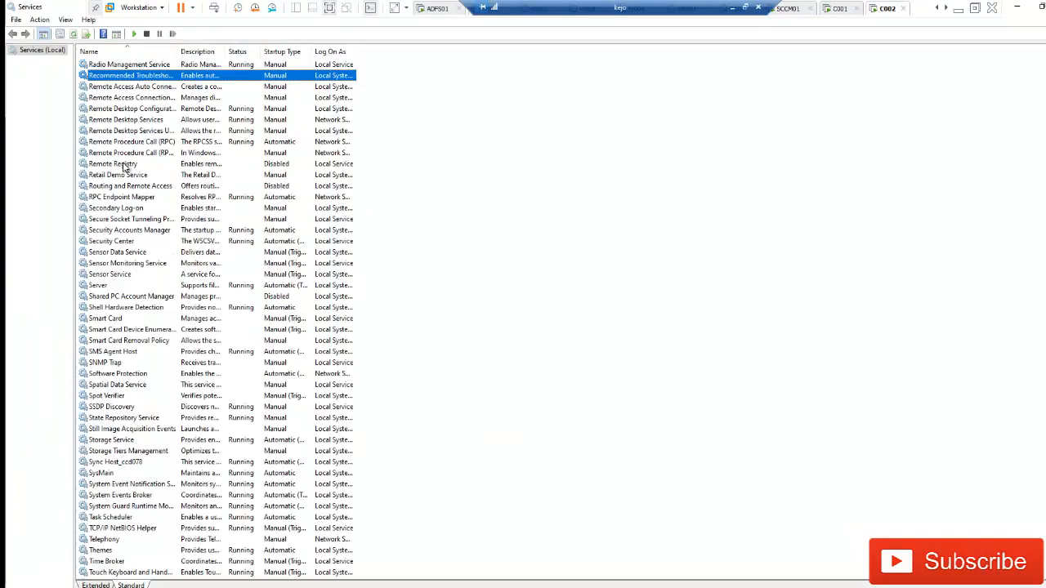
pyautogui.click(129, 164)
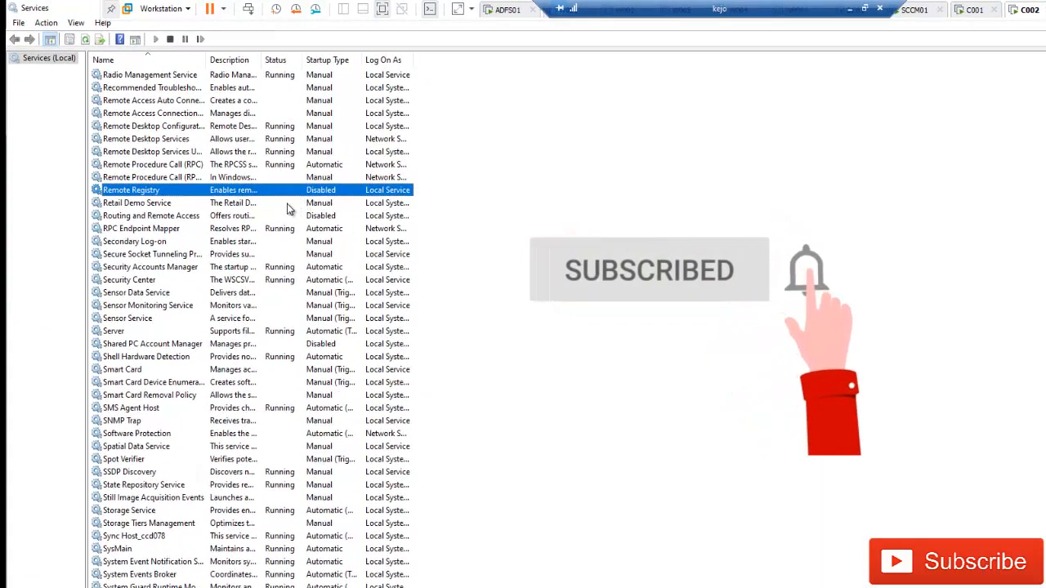
pyautogui.doubleClick(296, 201)
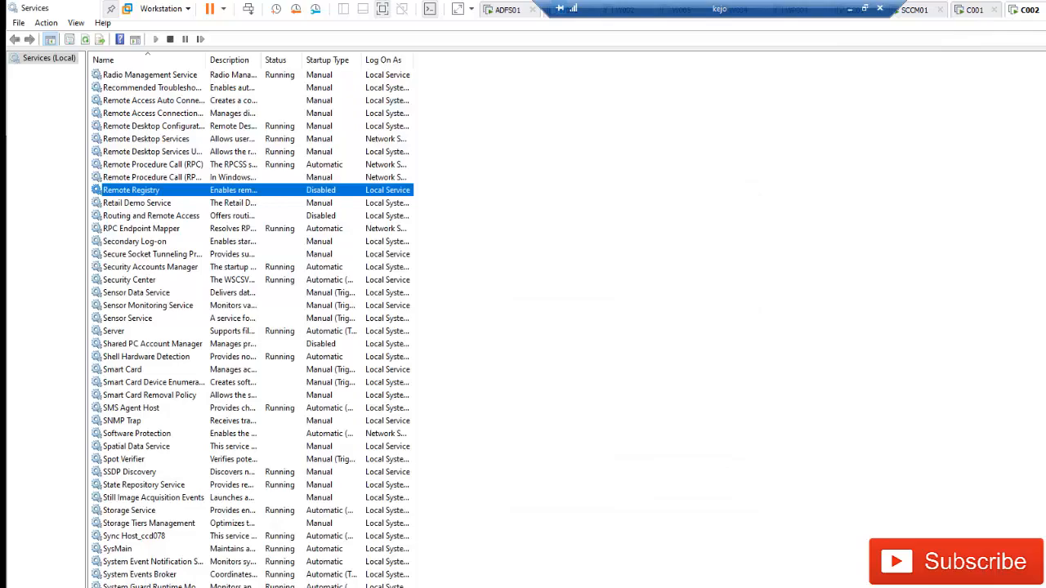
# Step: On the C001 virtual machine, open Computer Management and connect it to the remote computer c002
pyautogui.click(971, 11)
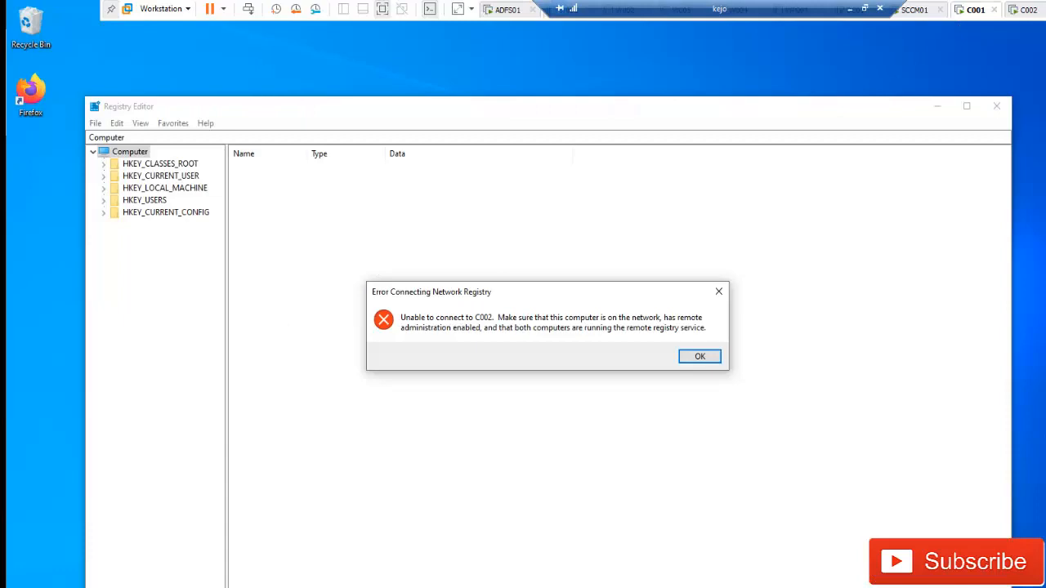
pyautogui.rightClick(22, 586)
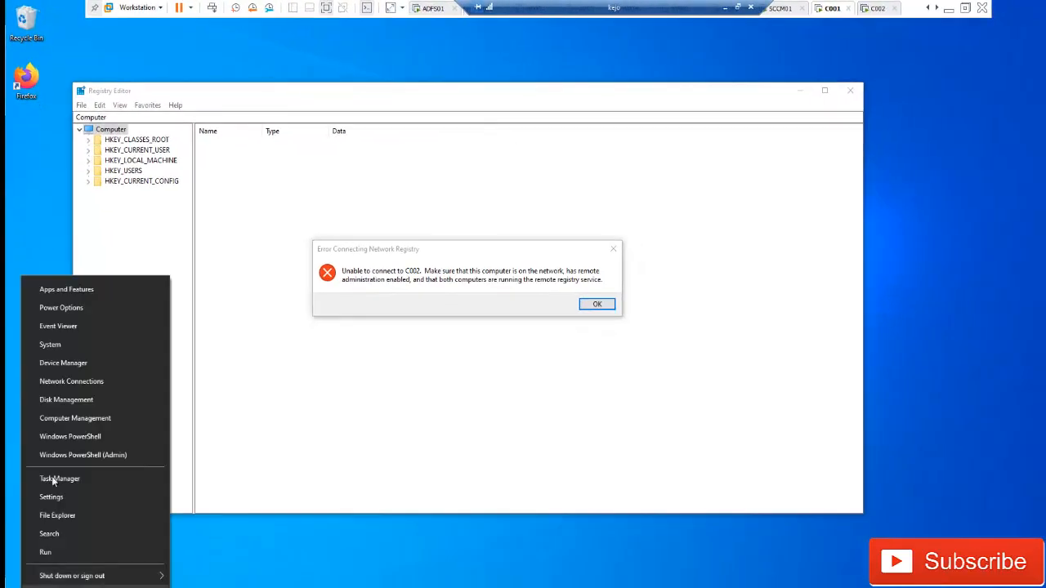
pyautogui.click(83, 417)
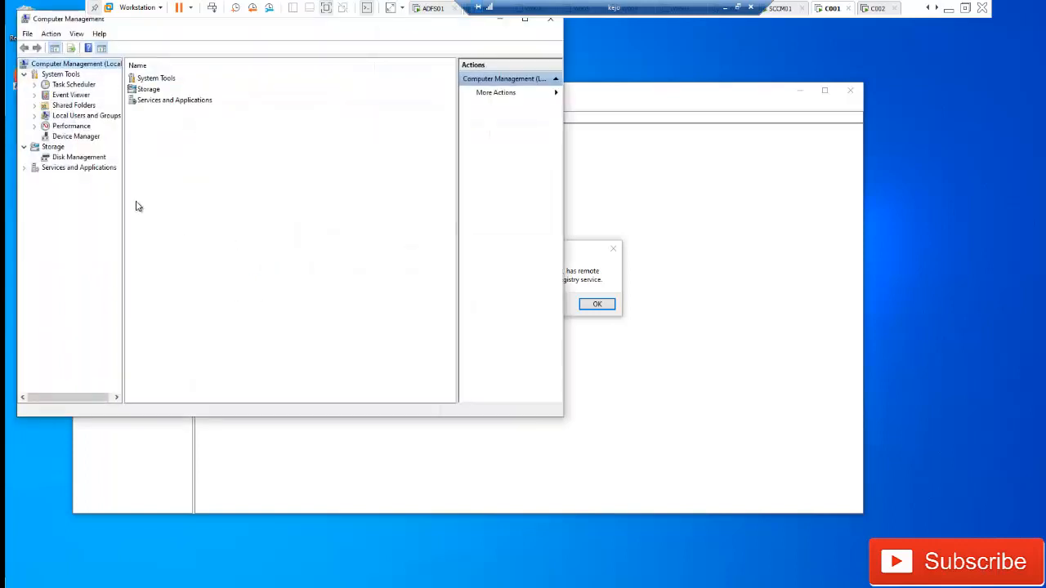
pyautogui.click(25, 168)
pyautogui.rightClick(86, 65)
pyautogui.click(118, 71)
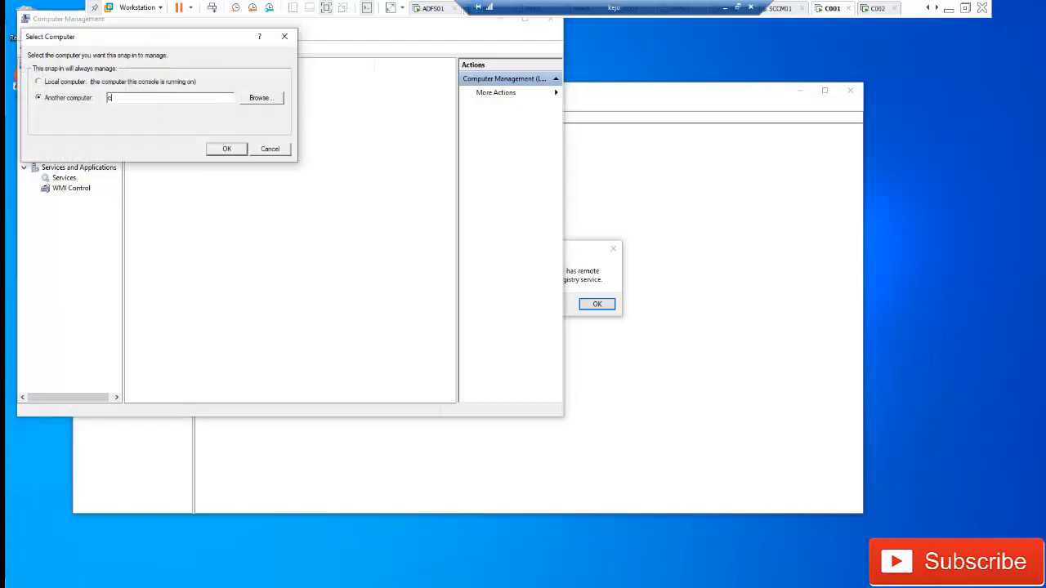
pyautogui.write('c002')
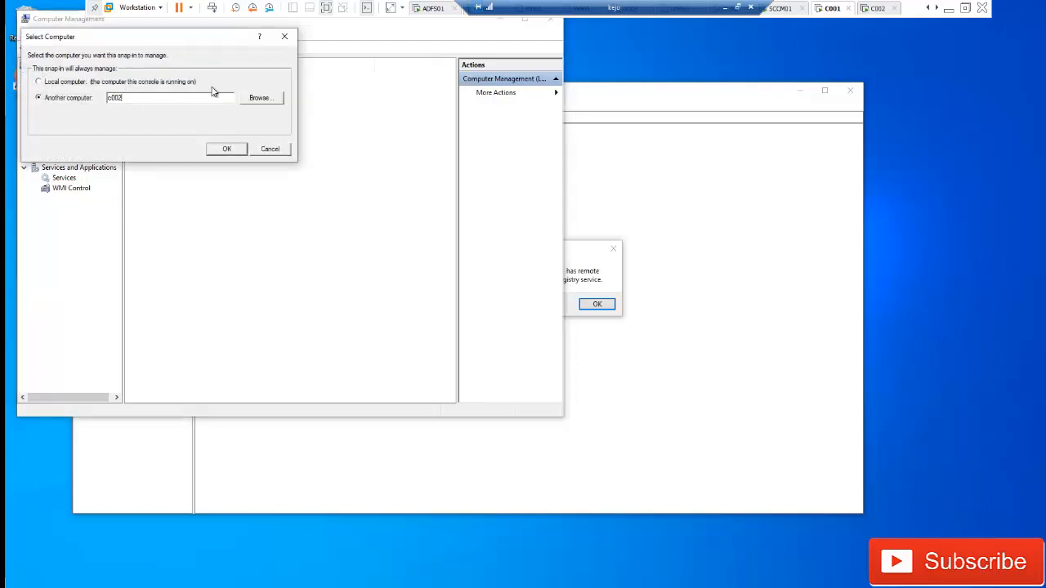
pyautogui.click(228, 149)
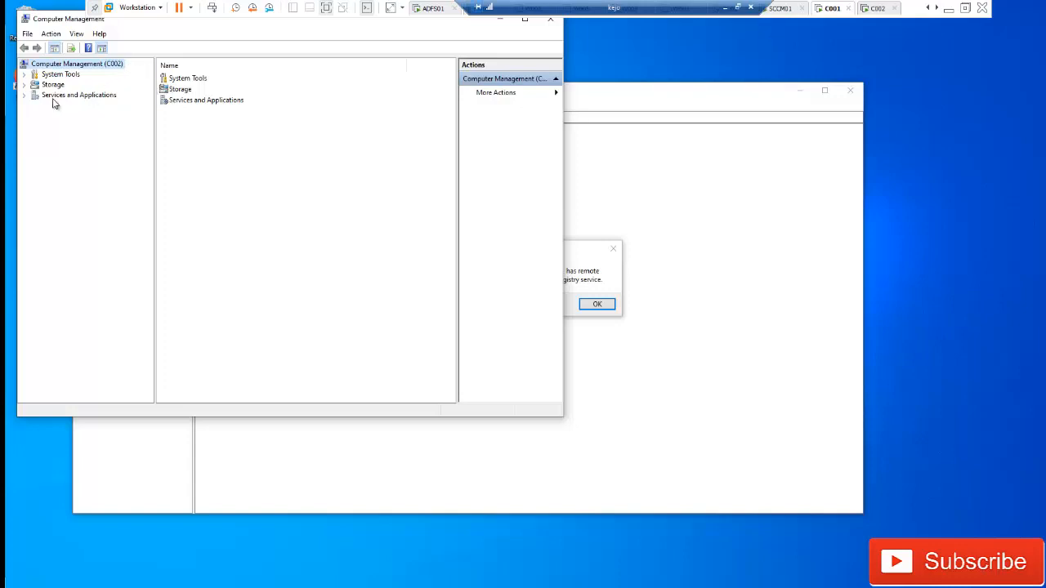
# Step: List C002's services in the Standard view of Computer Management and select the Remote Registry service
pyautogui.click(24, 96)
pyautogui.click(63, 106)
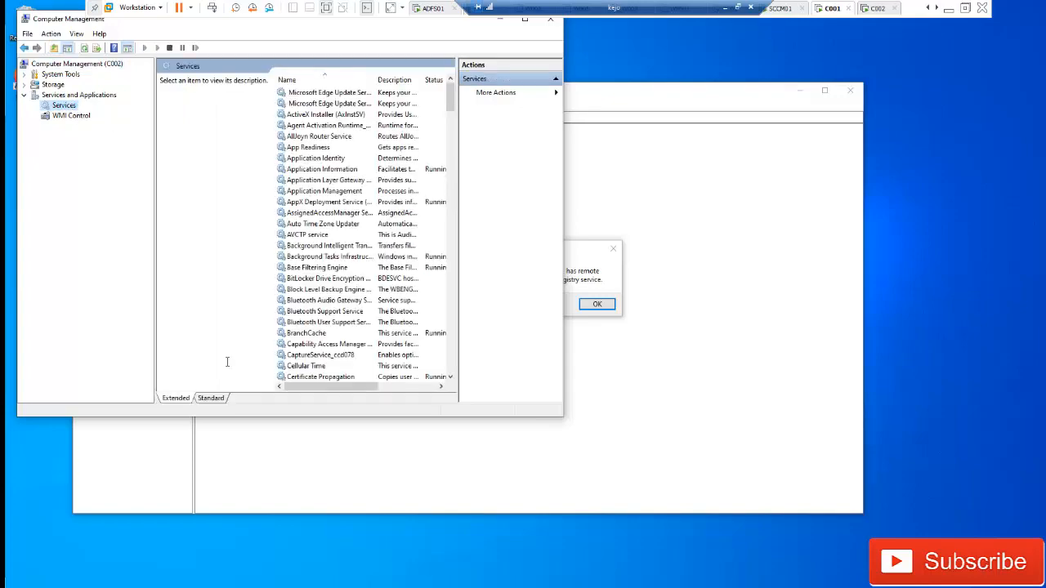
pyautogui.click(212, 398)
pyautogui.click(214, 311)
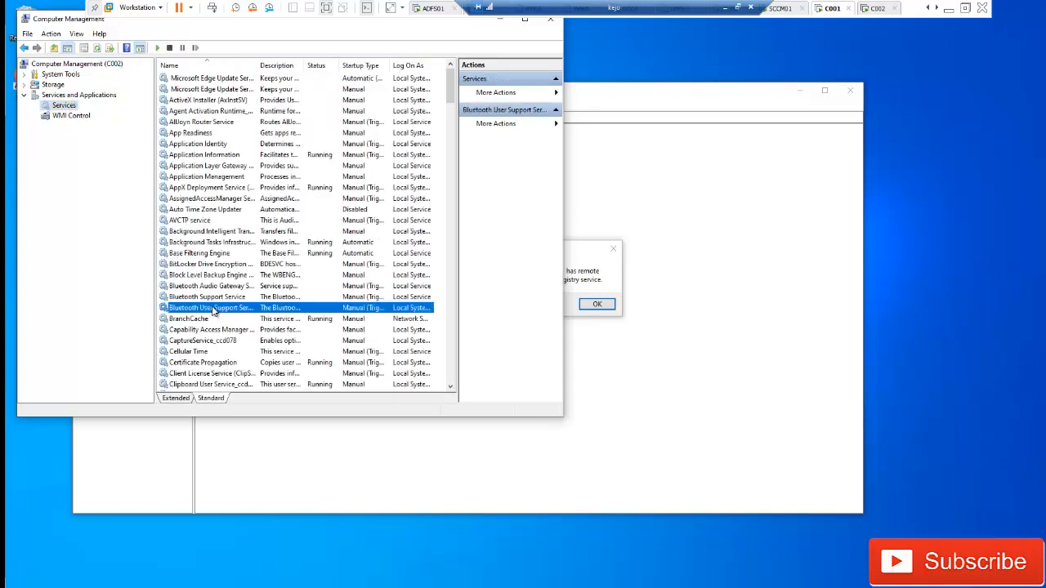
pyautogui.write('rem')
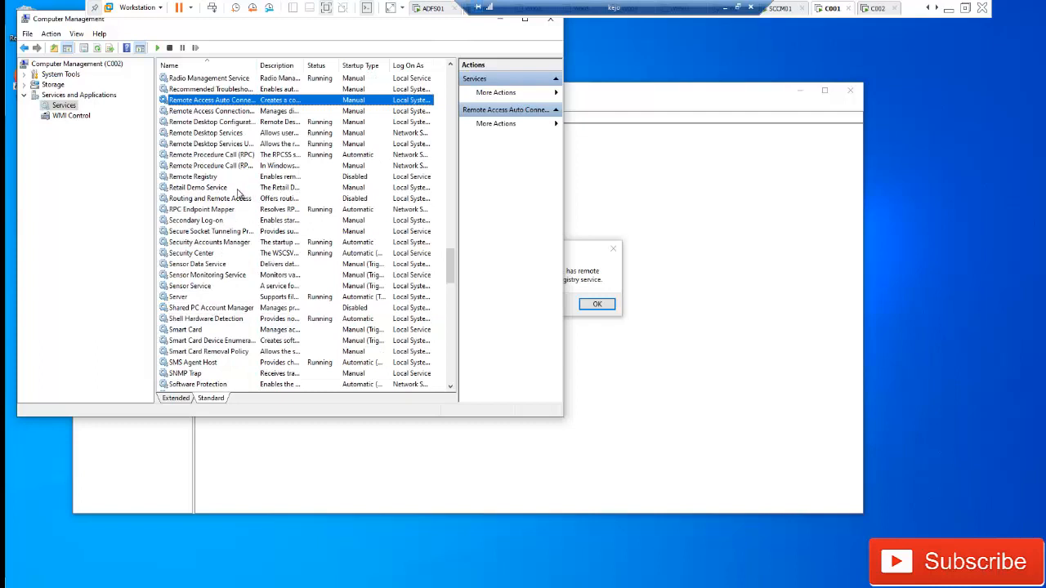
pyautogui.click(254, 180)
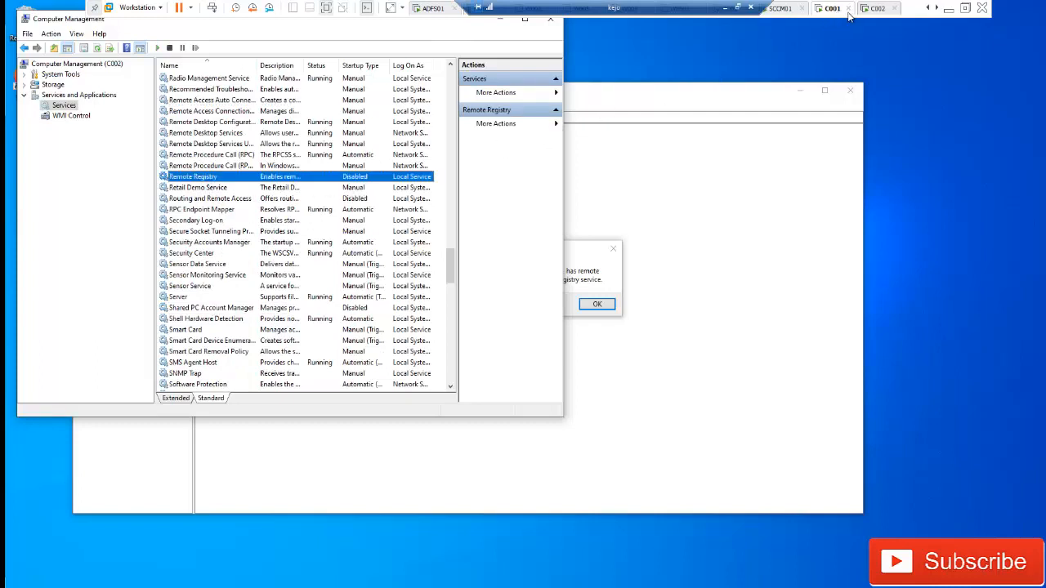
# Step: Switch to C002, reopen its local Services console and check the startup type of Remote Registry
pyautogui.click(878, 8)
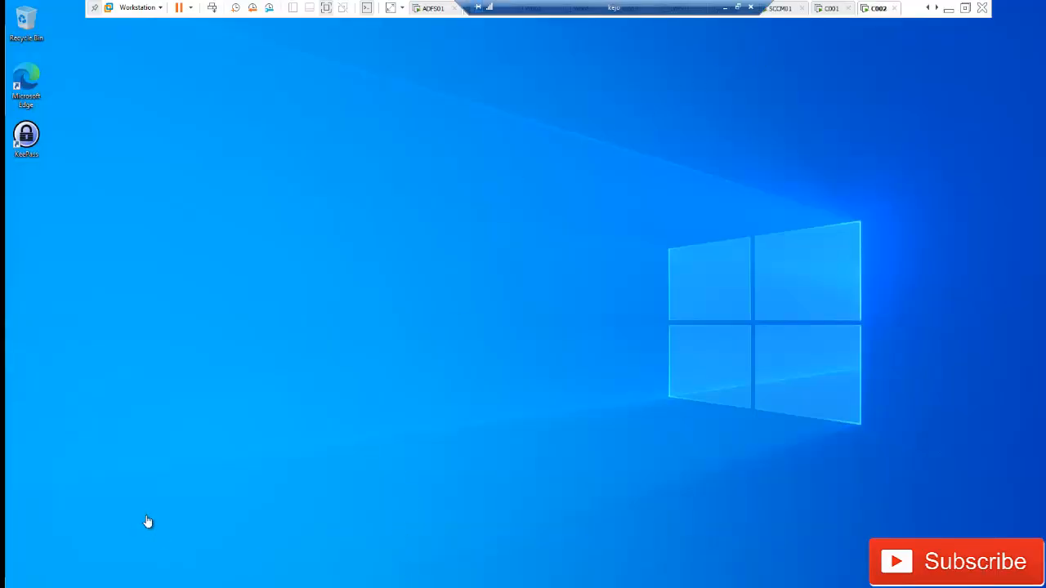
pyautogui.press('super')
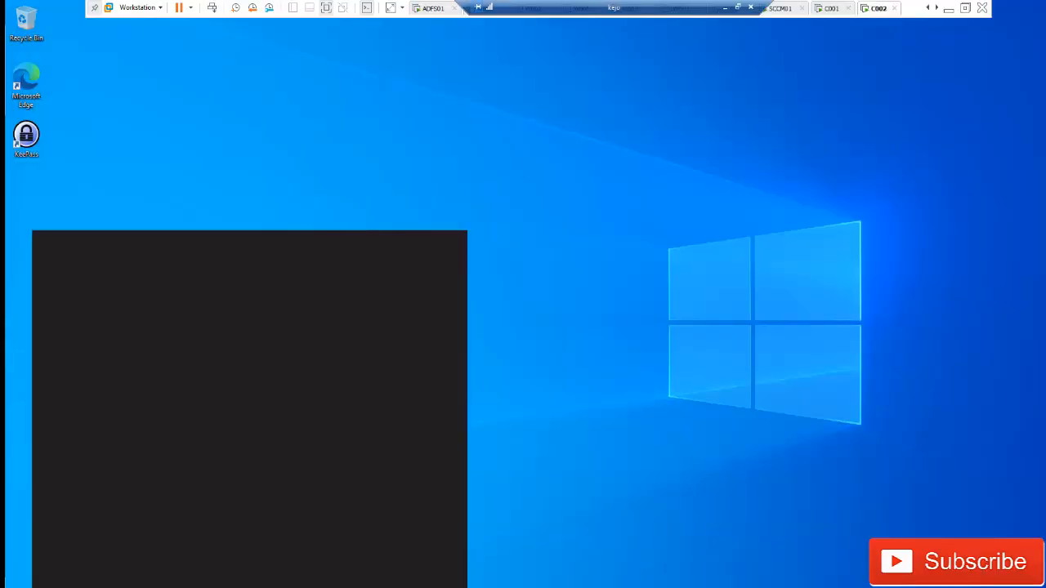
pyautogui.write('servic')
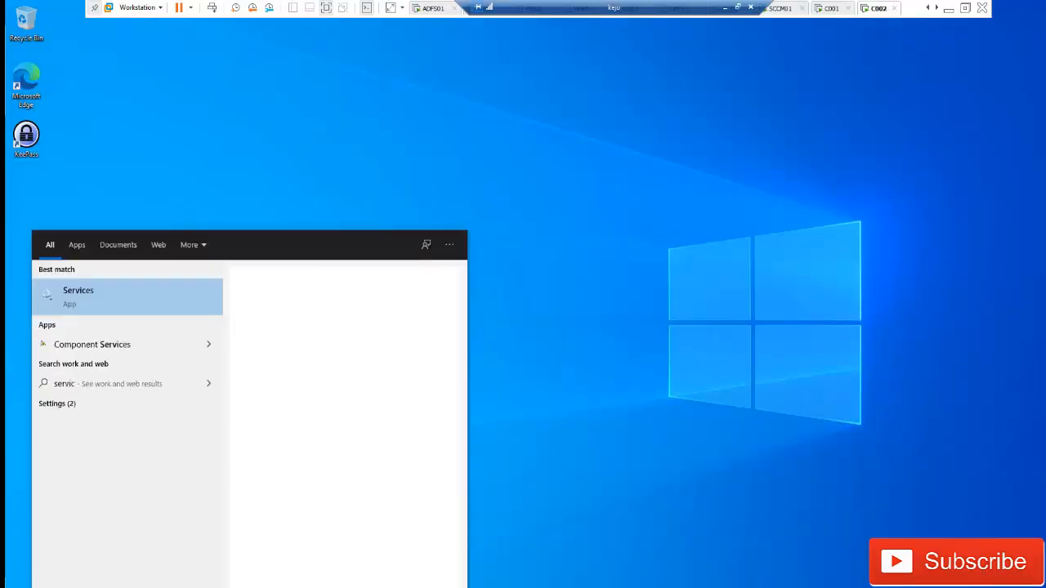
pyautogui.click(124, 300)
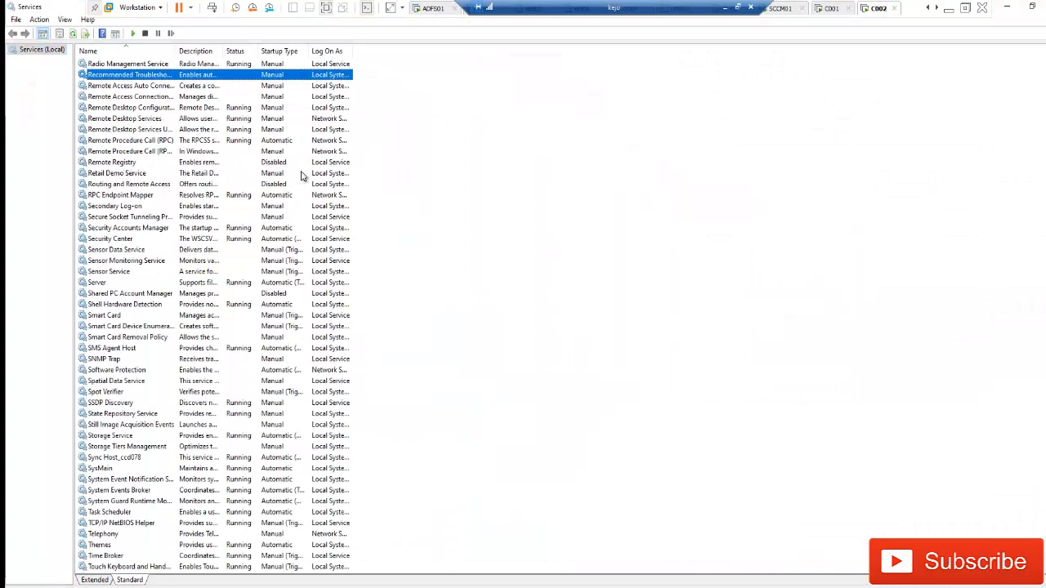
pyautogui.click(278, 163)
# Step: From Computer Management on C001, set C002's Remote Registry startup type to Manual and start the service
pyautogui.click(827, 8)
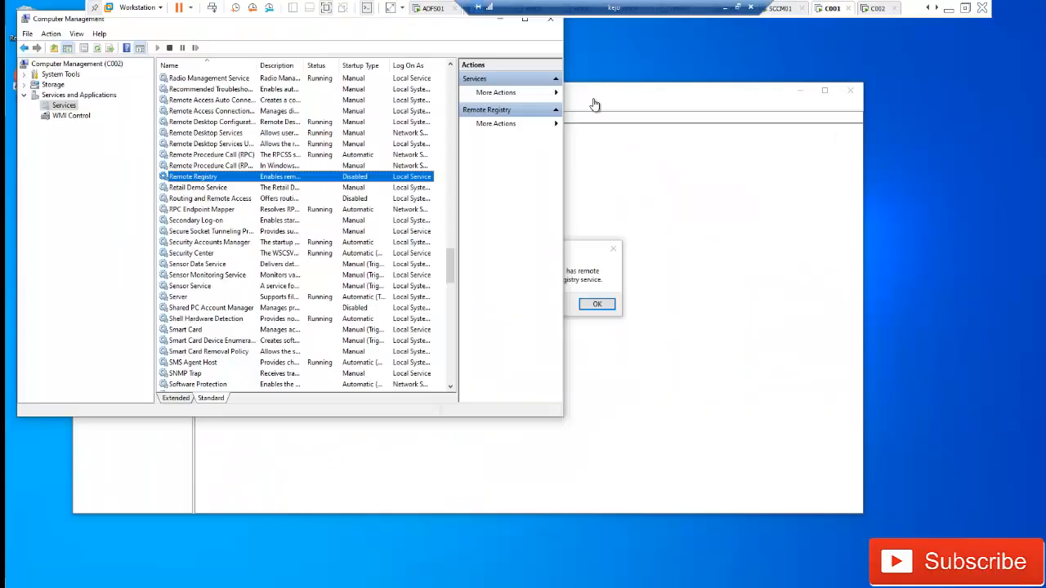
pyautogui.doubleClick(251, 180)
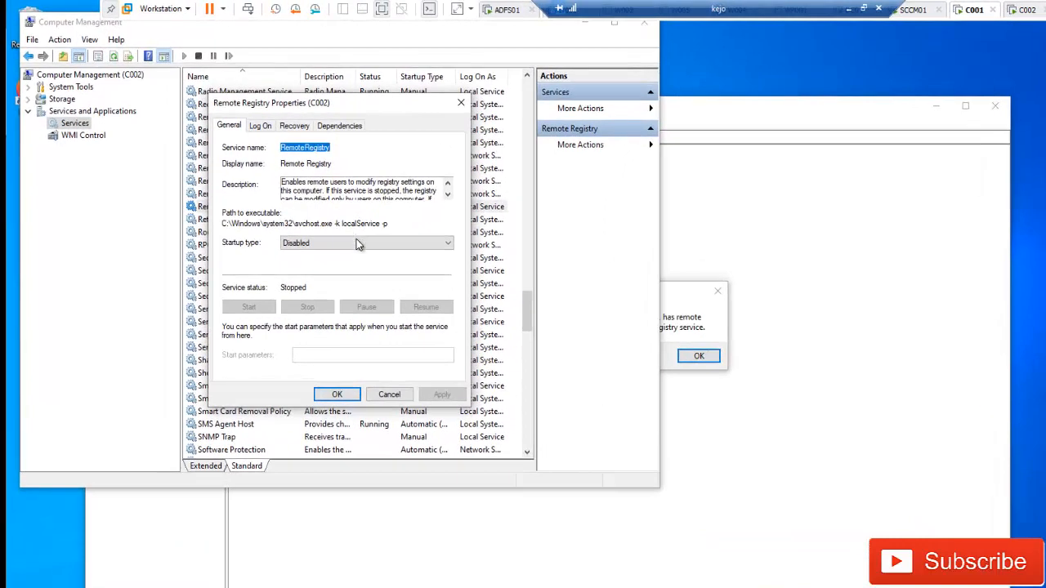
pyautogui.click(356, 242)
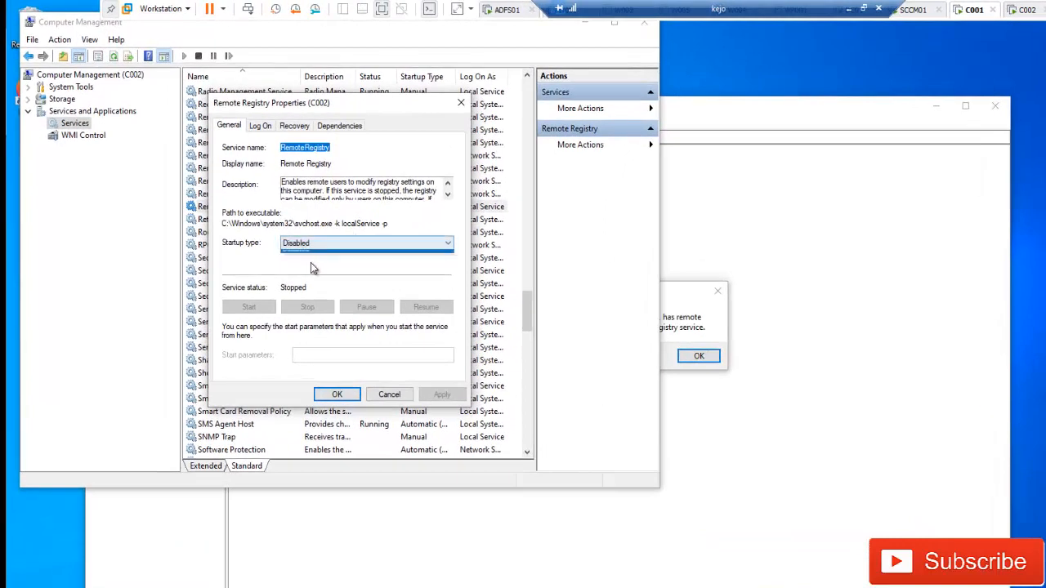
pyautogui.click(309, 272)
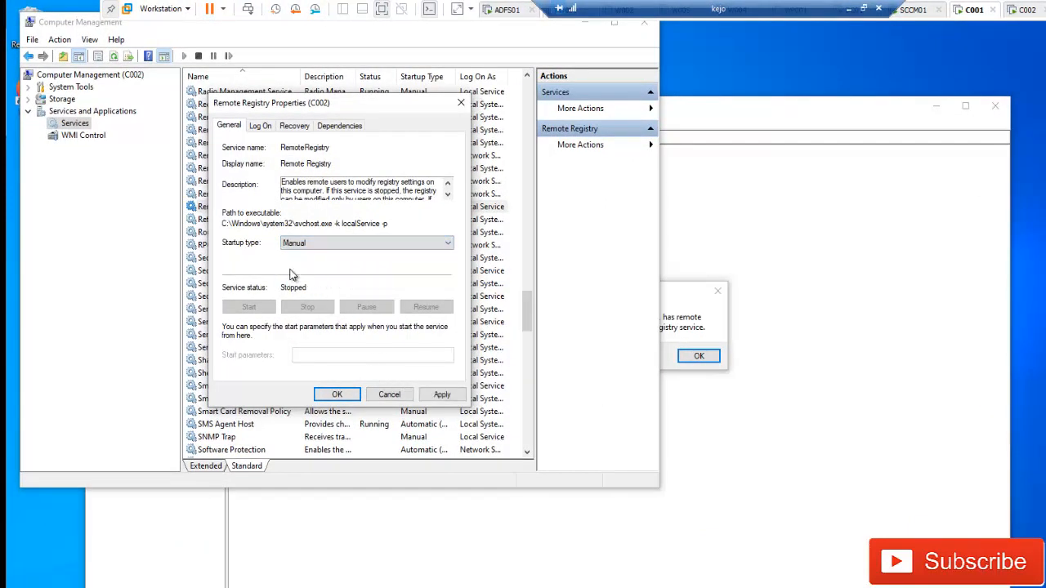
pyautogui.click(439, 394)
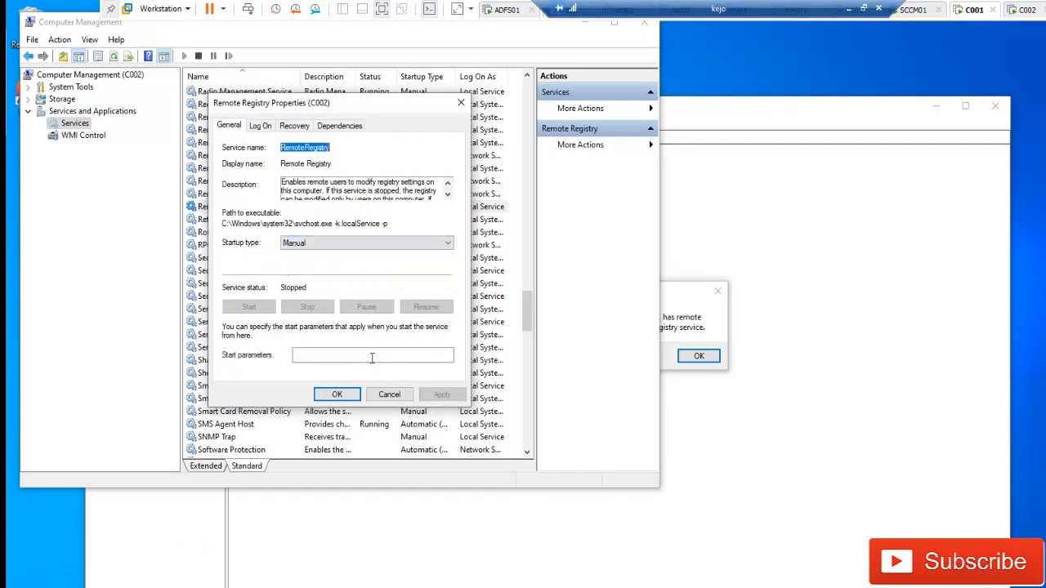
pyautogui.click(248, 307)
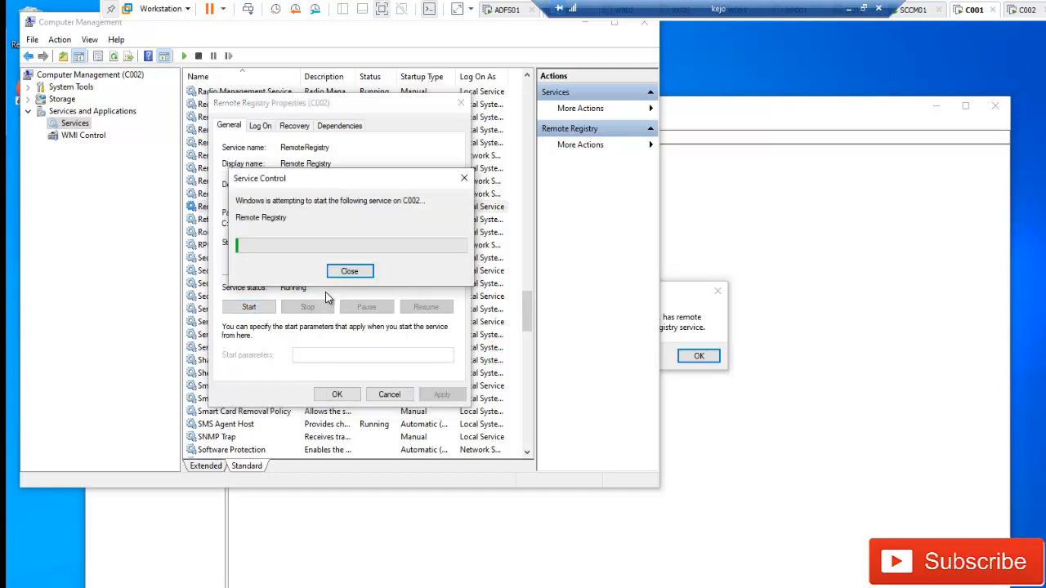
pyautogui.click(338, 394)
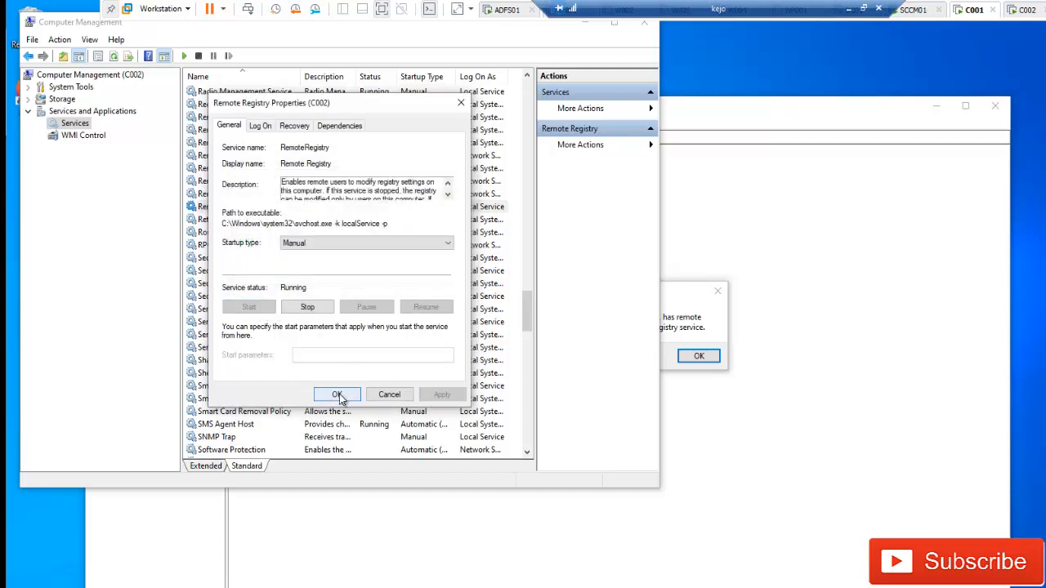
# Step: On C002, refresh the local services list to check the Remote Registry service's status
pyautogui.click(1020, 11)
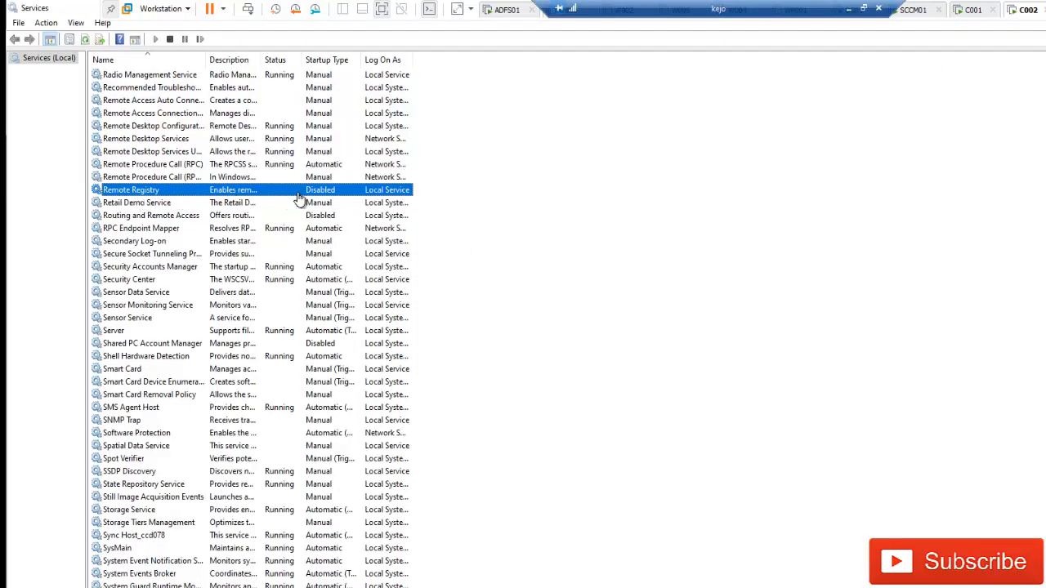
pyautogui.rightClick(619, 249)
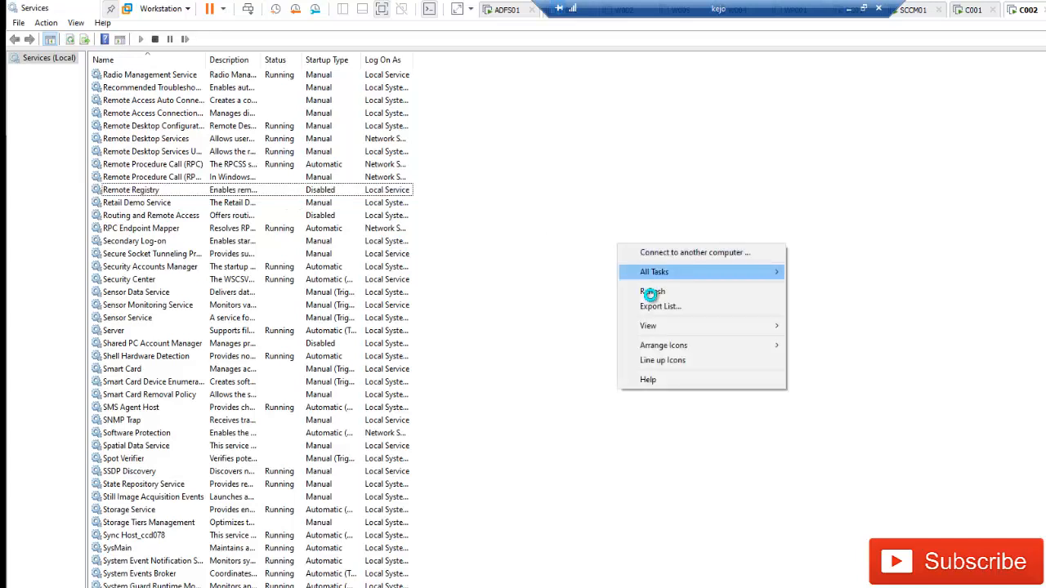
pyautogui.click(643, 292)
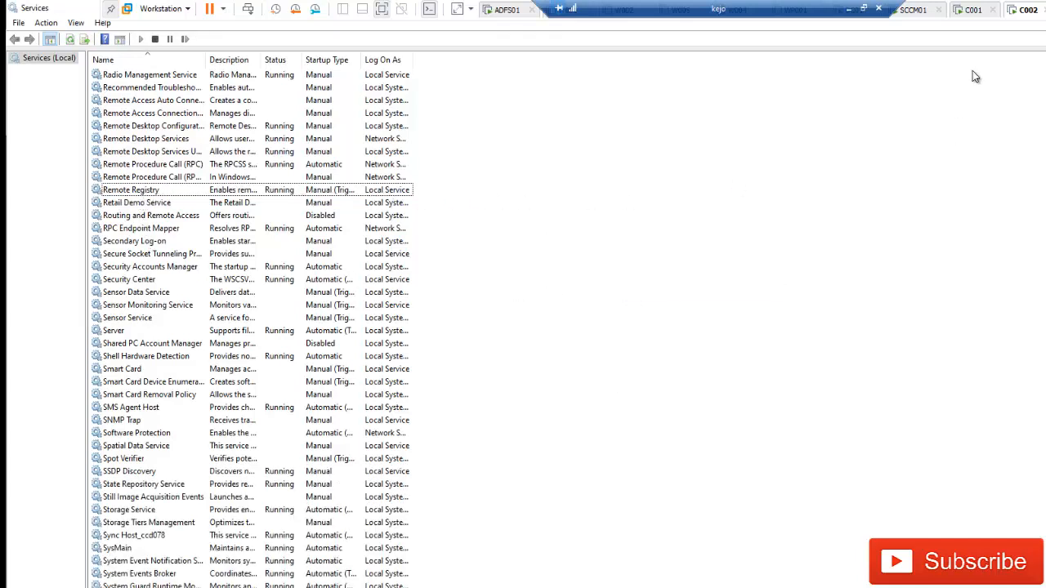
# Step: Return to C001, set Computer Management aside, dismiss the registry error and connect Registry Editor to the network registry of c002
pyautogui.click(971, 10)
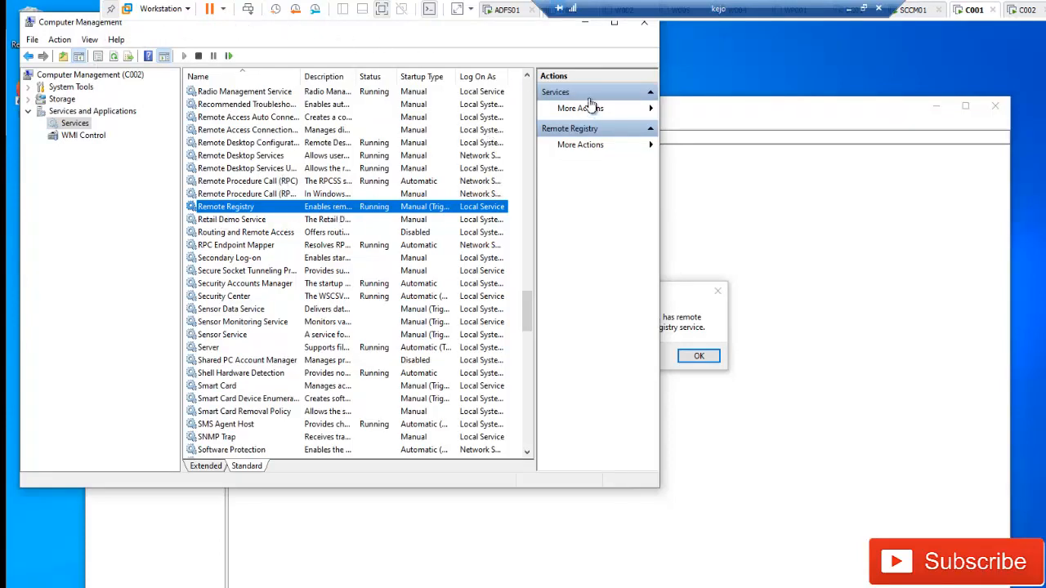
pyautogui.click(586, 28)
pyautogui.click(699, 355)
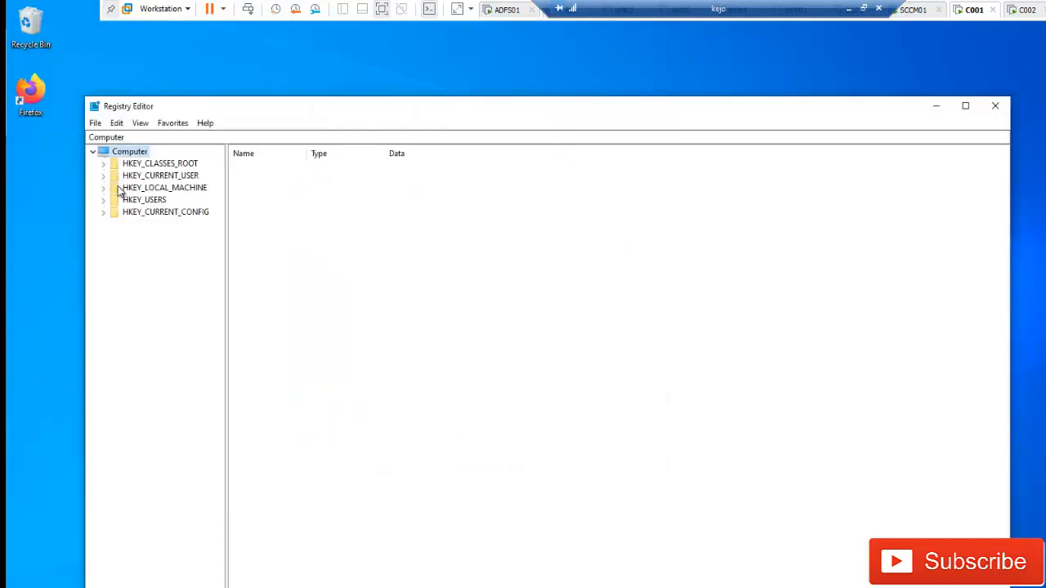
pyautogui.click(96, 123)
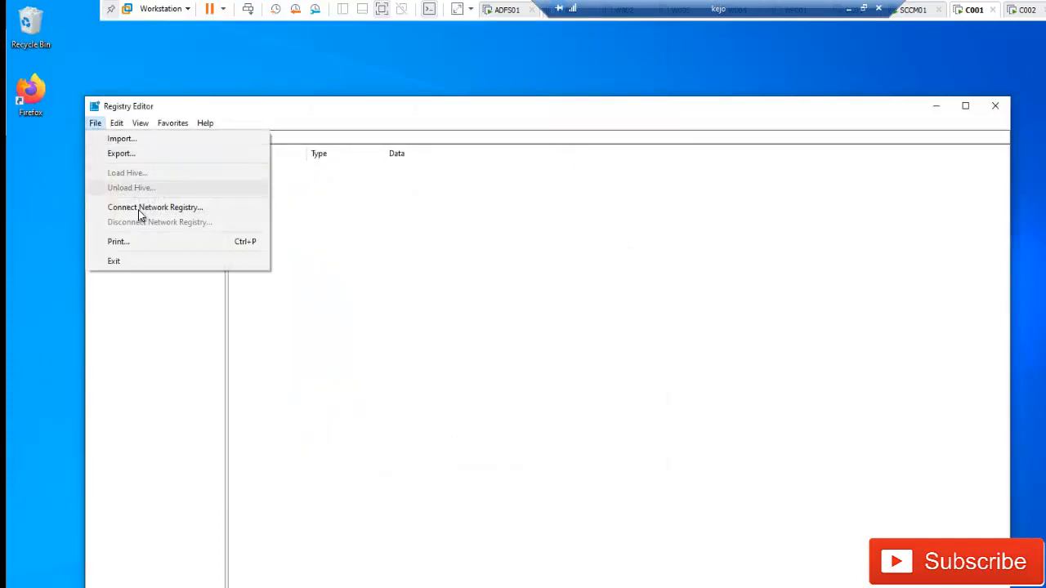
pyautogui.click(138, 209)
pyautogui.write('c002')
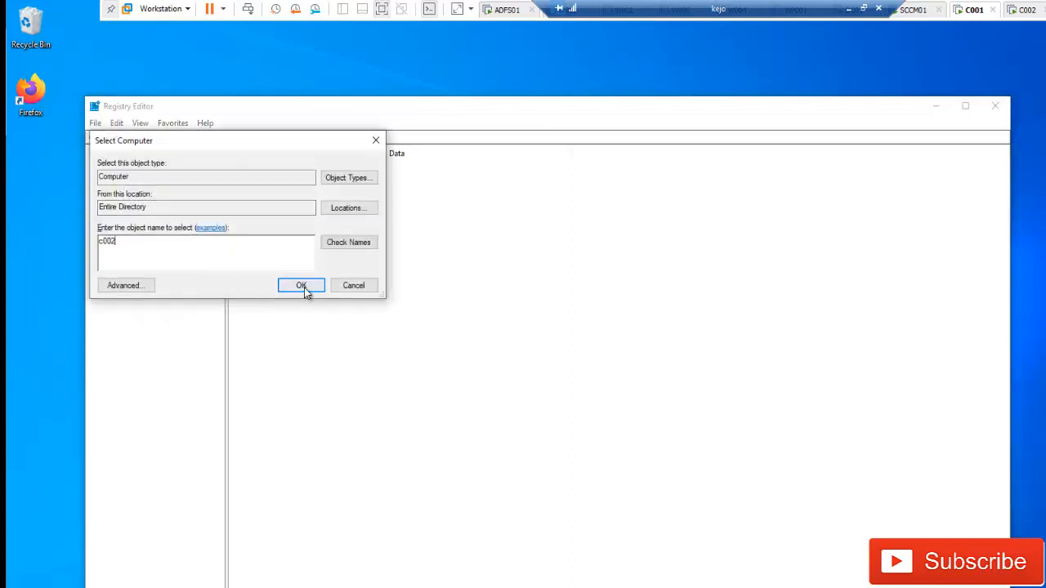
pyautogui.click(302, 287)
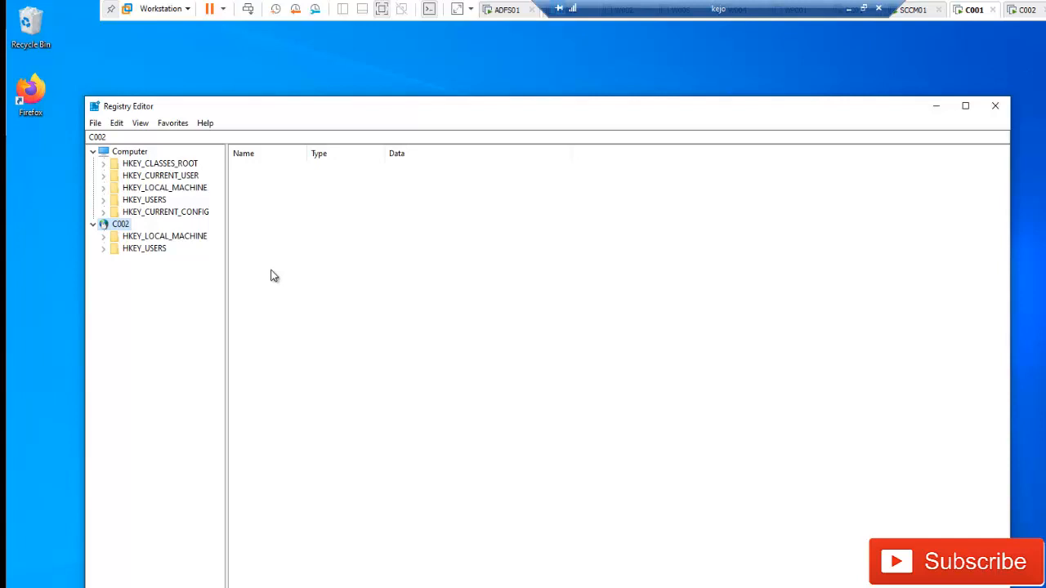
# Step: Expand the local HKEY_CURRENT_USER and the user SID key ending in 1103 under C002's HKEY_USERS, enlarging the window and key tree for comparison
pyautogui.click(103, 176)
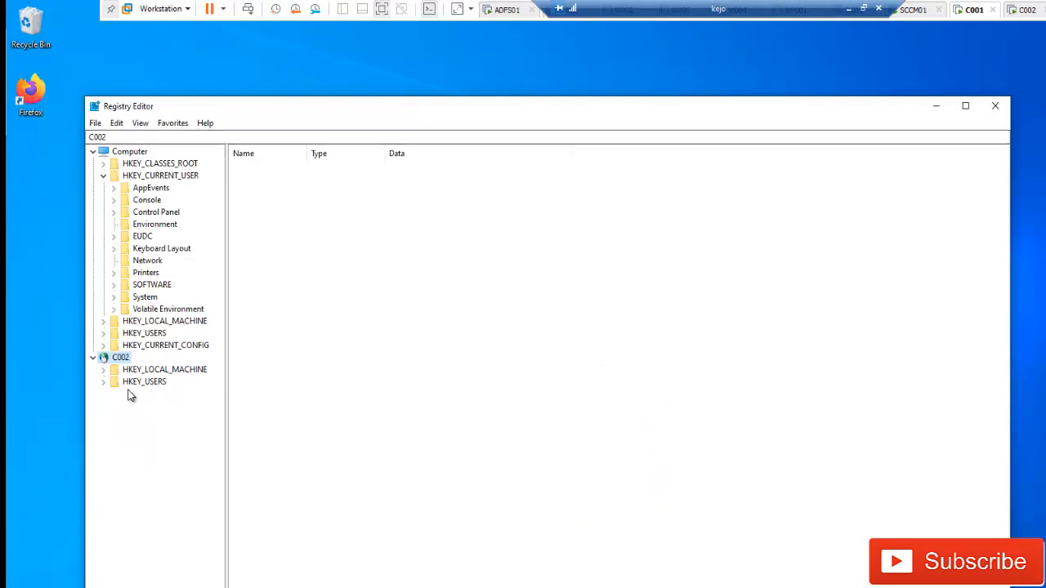
pyautogui.click(103, 381)
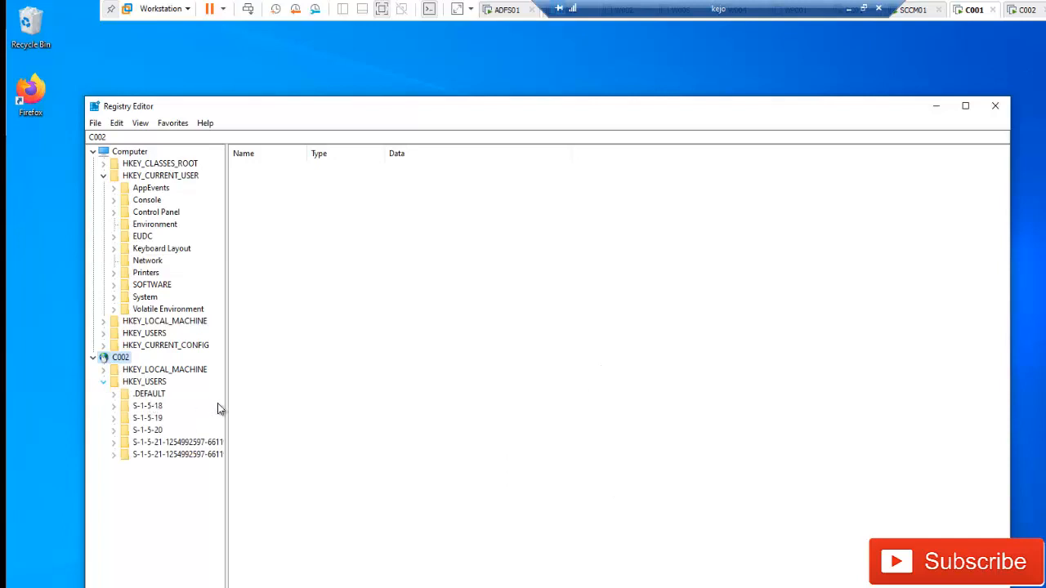
pyautogui.moveTo(226, 397); pyautogui.dragTo(352, 391)
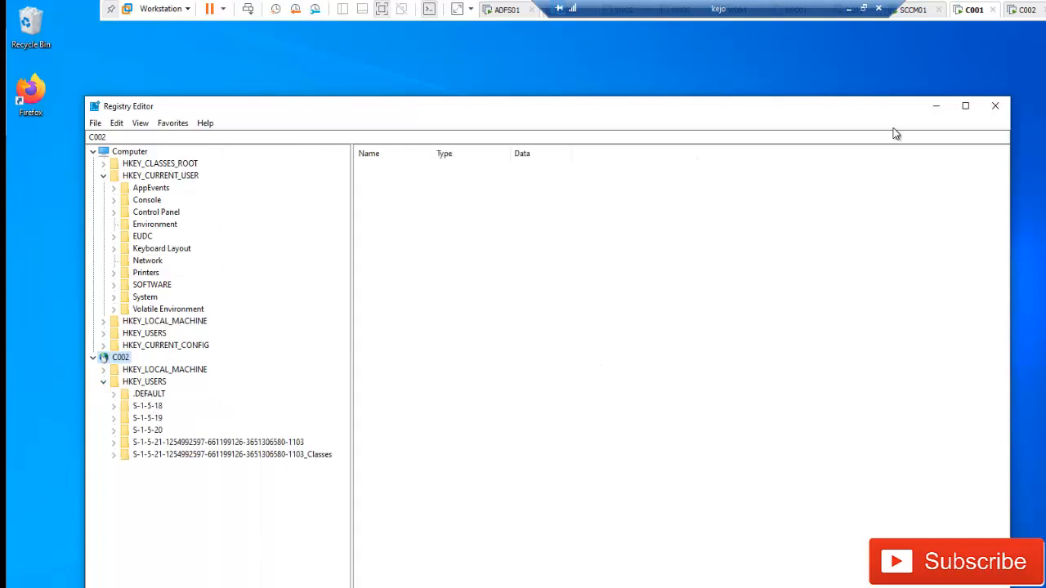
pyautogui.click(969, 107)
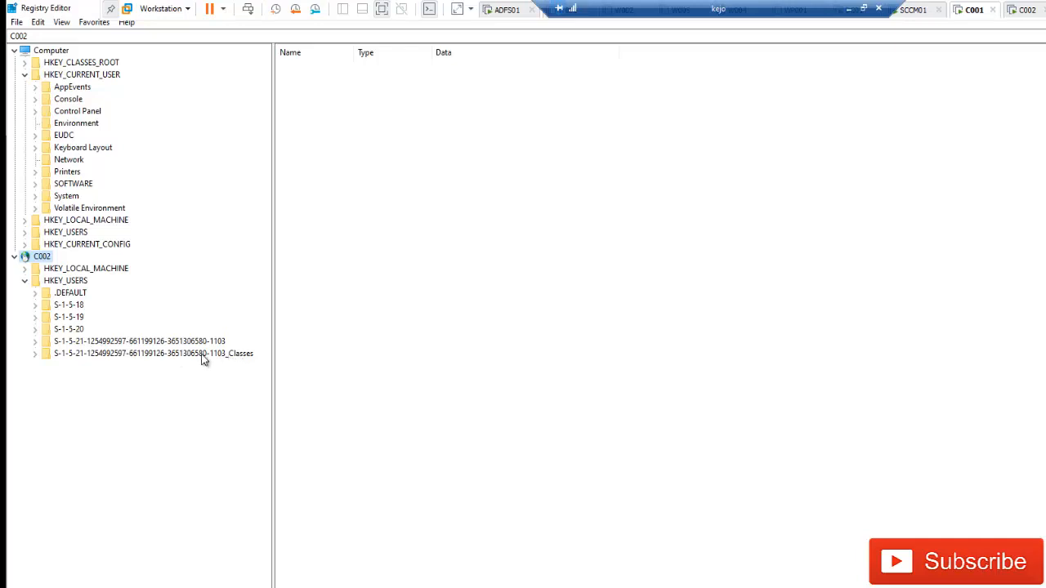
pyautogui.click(160, 343)
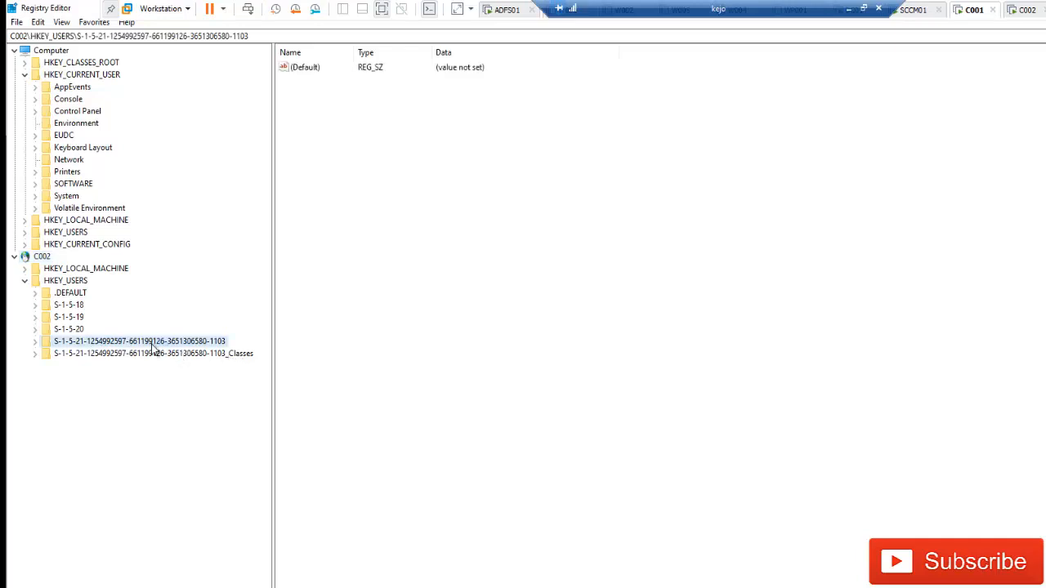
pyautogui.click(36, 342)
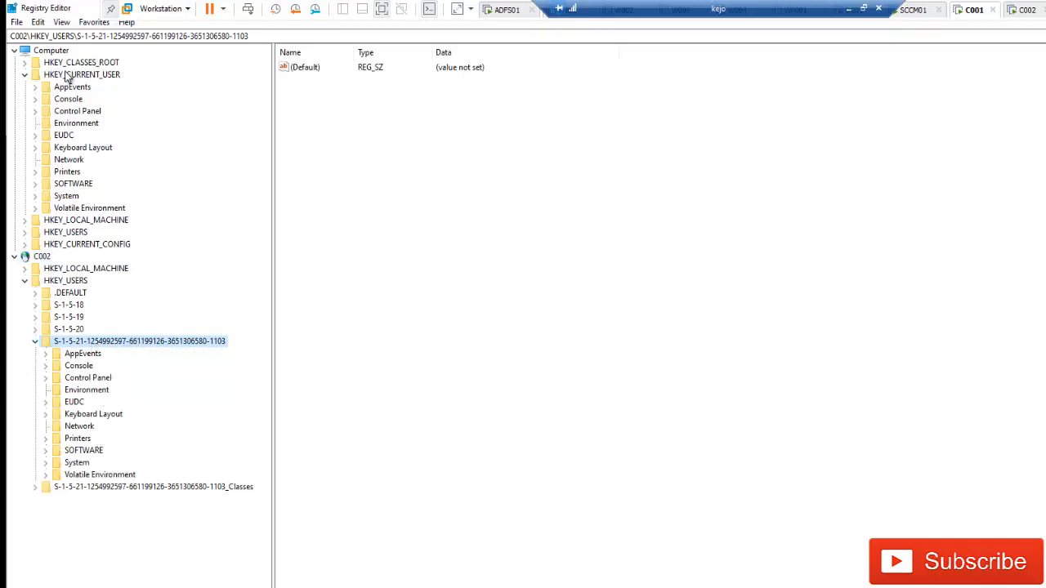
# Step: Switch to C002, open Registry Editor with elevated rights and expand HKEY_CURRENT_USER\SOFTWARE
pyautogui.click(1022, 10)
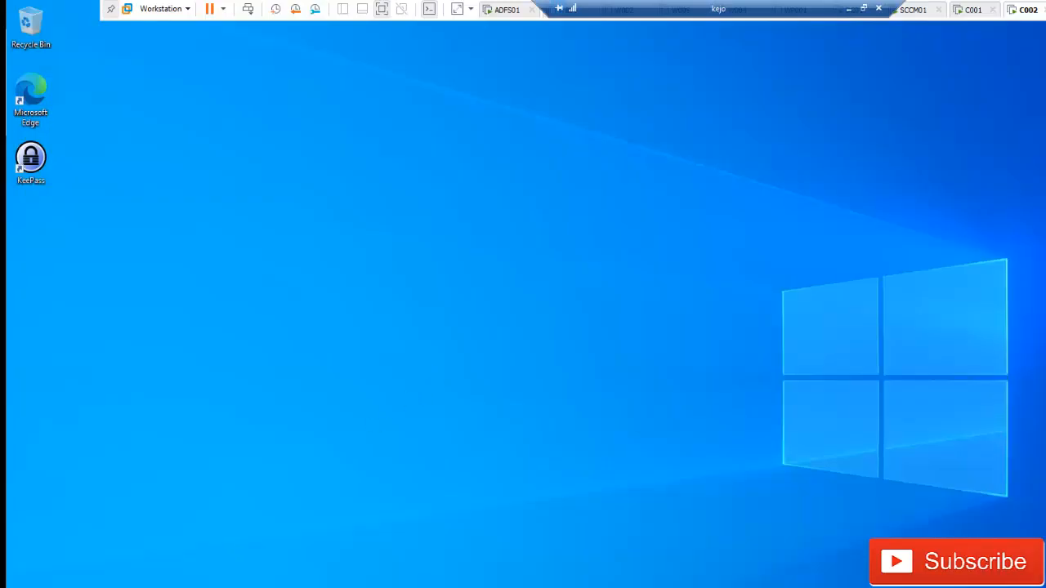
pyautogui.press('super')
pyautogui.write('reg')
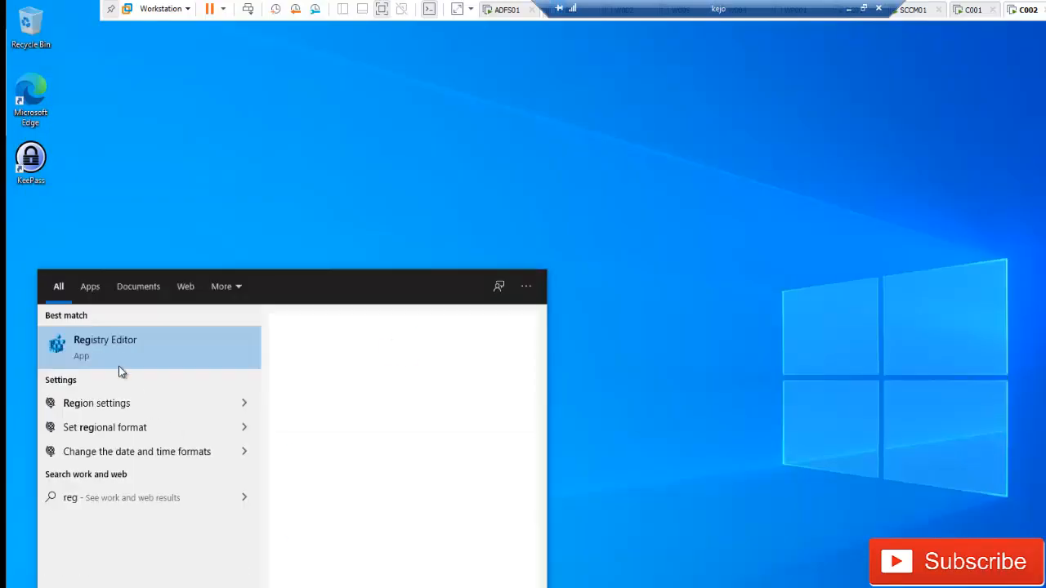
pyautogui.click(116, 355)
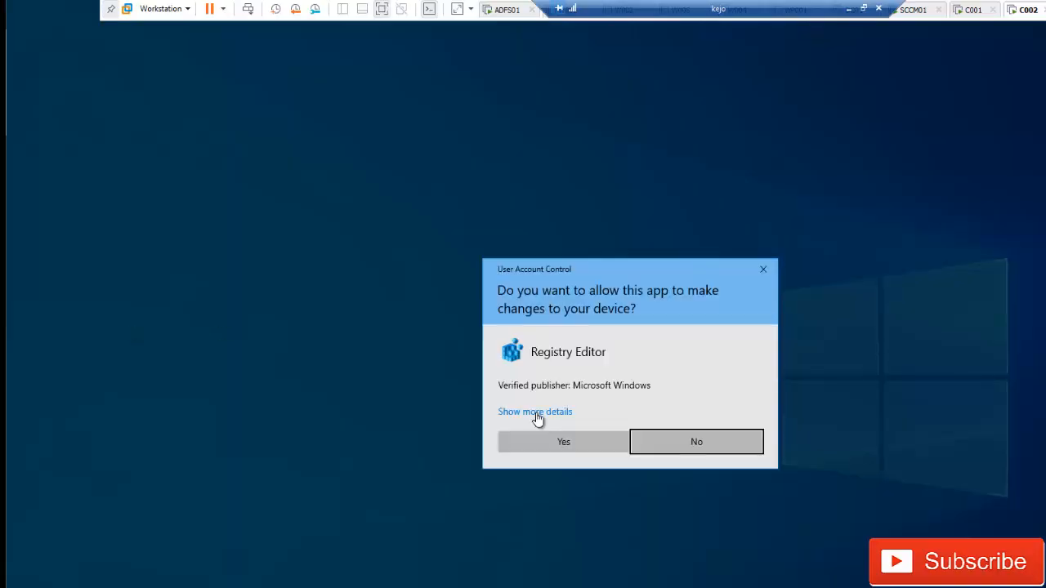
pyautogui.click(543, 441)
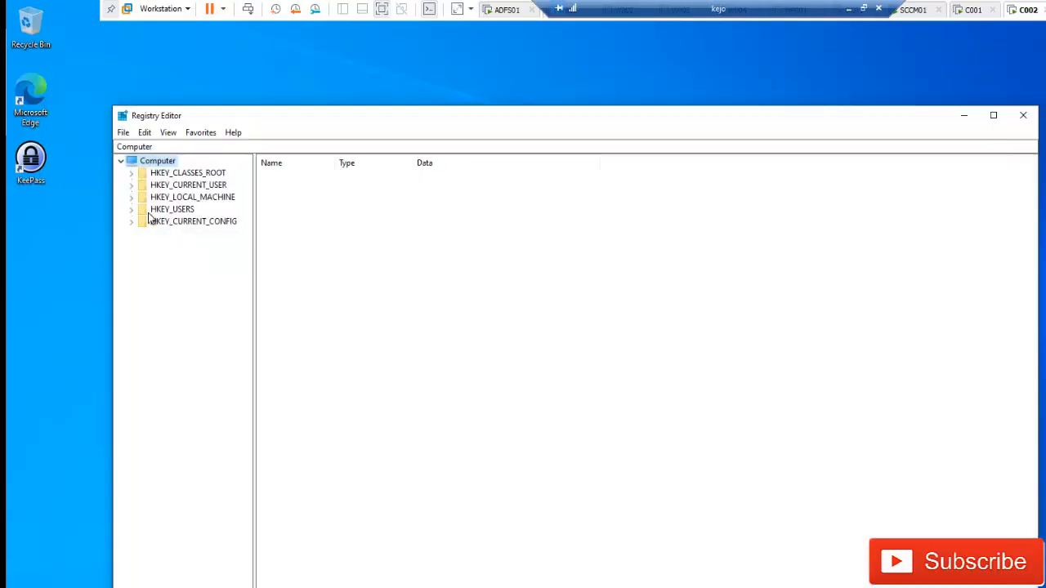
pyautogui.click(132, 186)
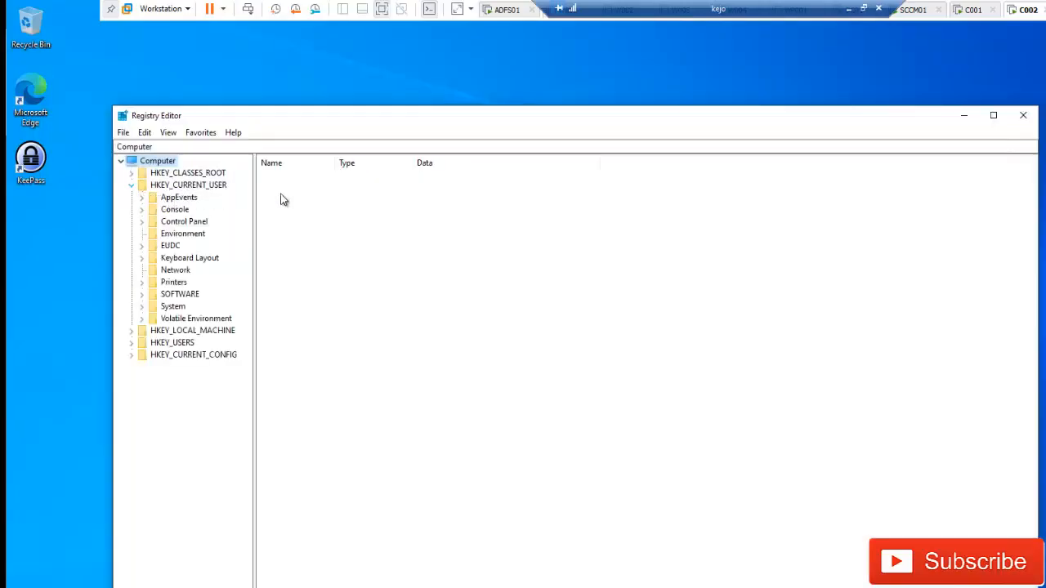
pyautogui.click(141, 294)
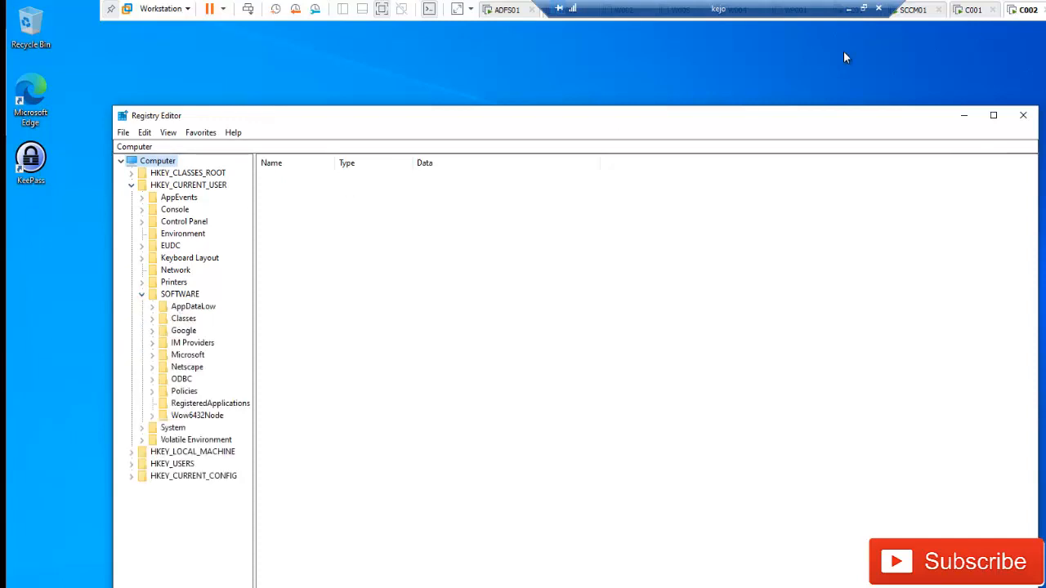
# Step: On C001, expand SOFTWARE under the user SID key of C002's HKEY_USERS and compare its subkeys with C002's local registry
pyautogui.click(970, 10)
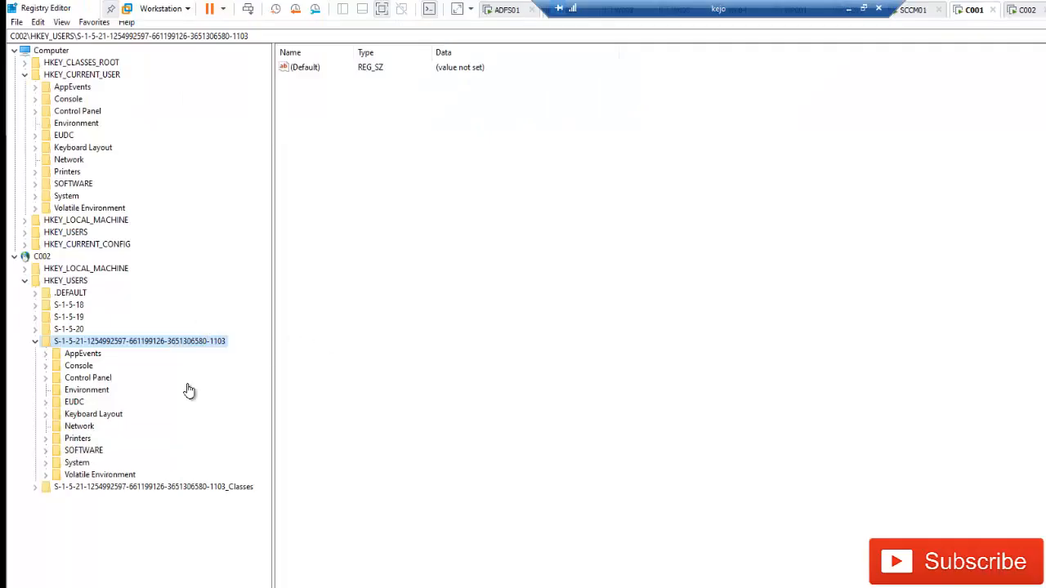
pyautogui.click(45, 450)
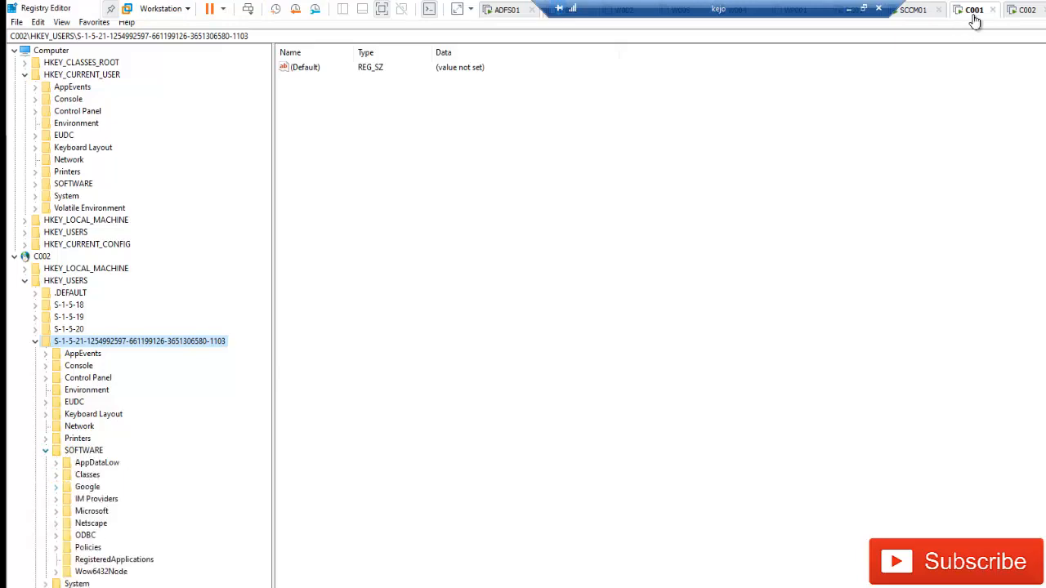
pyautogui.click(1021, 10)
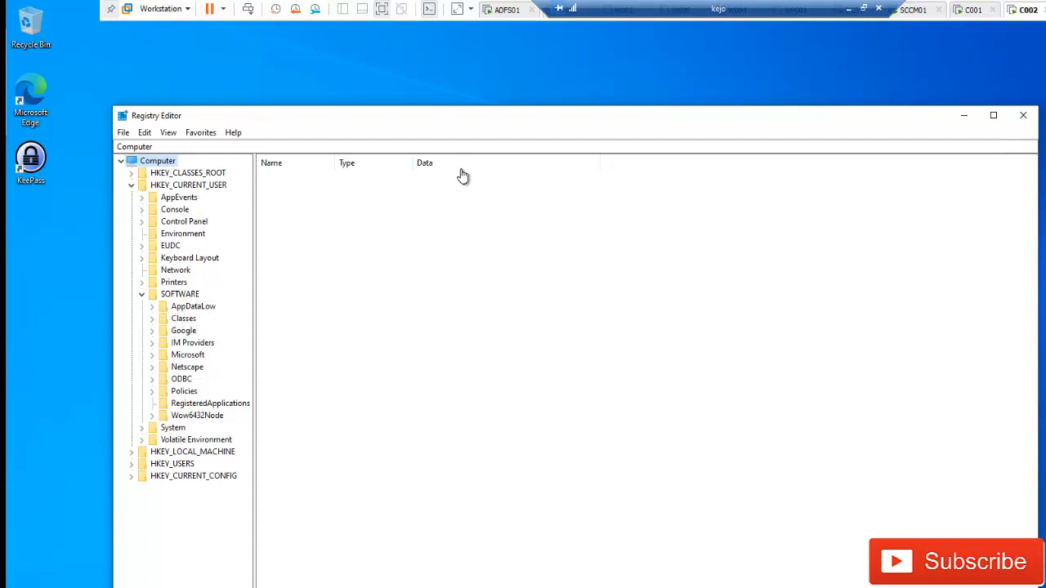
pyautogui.click(971, 10)
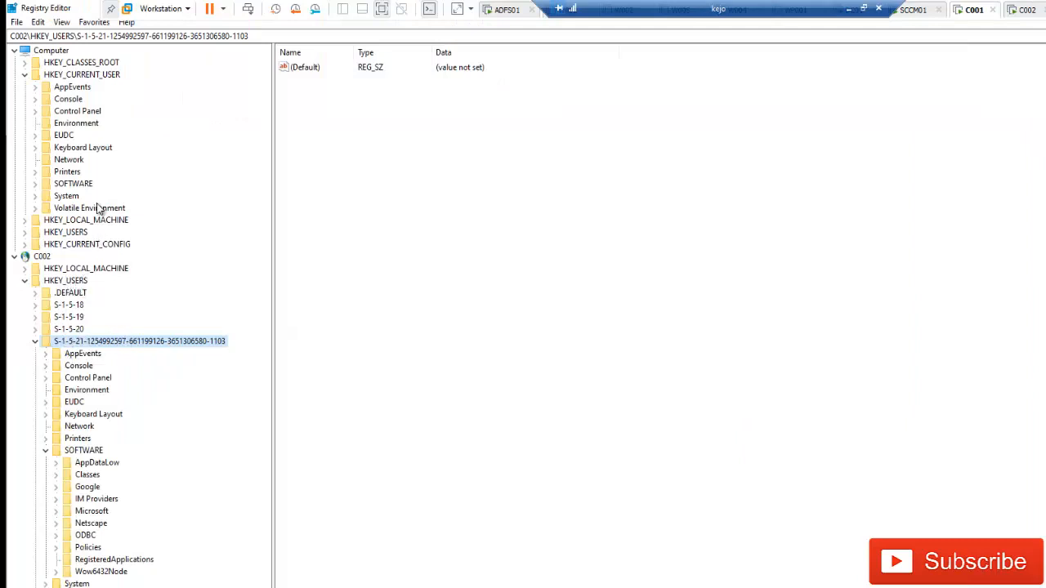
# Step: Select the user SID key ending in 1103 under C002's HKEY_USERS and expand its Printers key
pyautogui.click(67, 281)
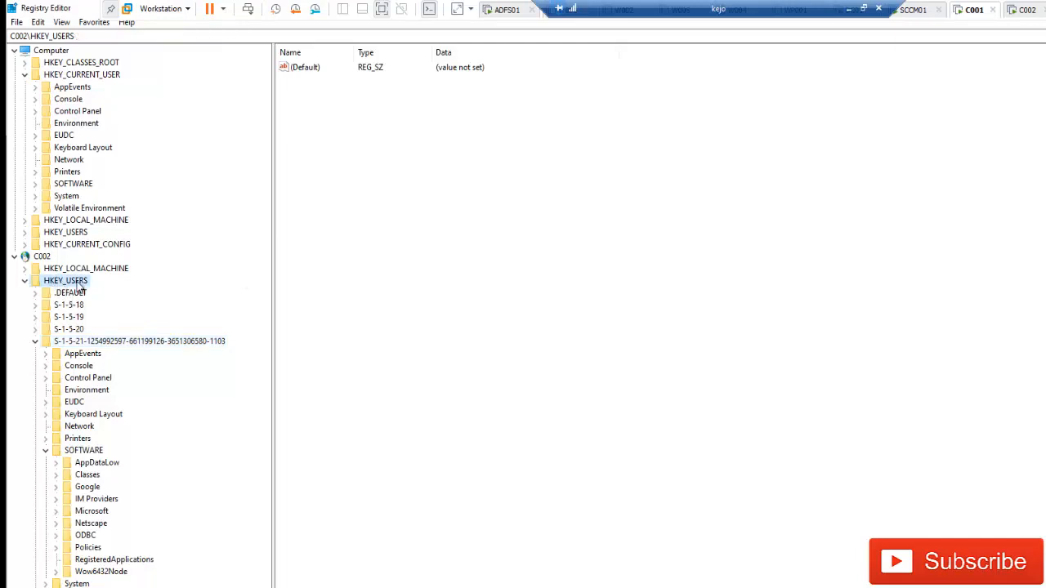
pyautogui.click(101, 343)
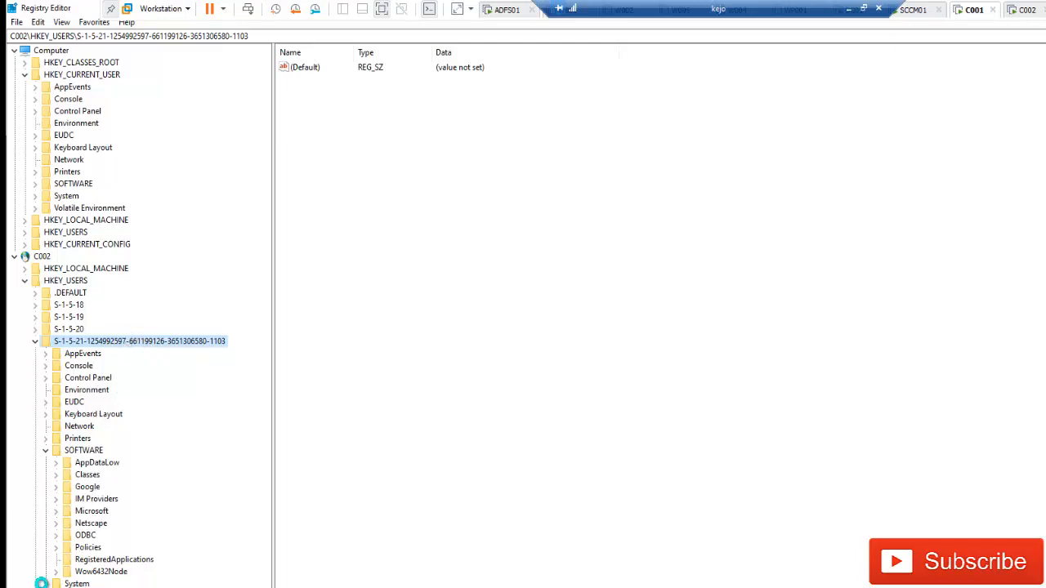
pyautogui.click(46, 439)
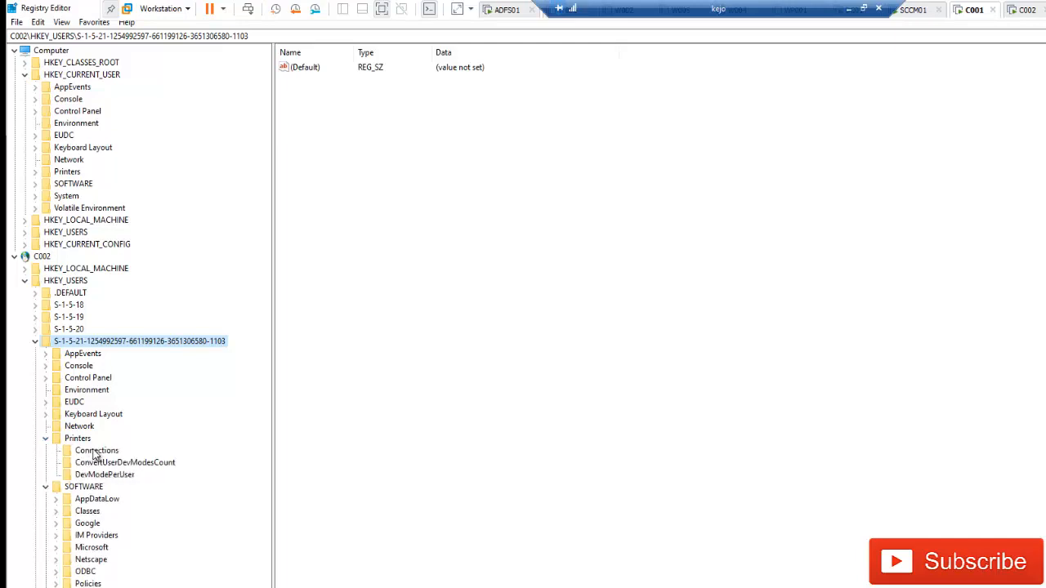